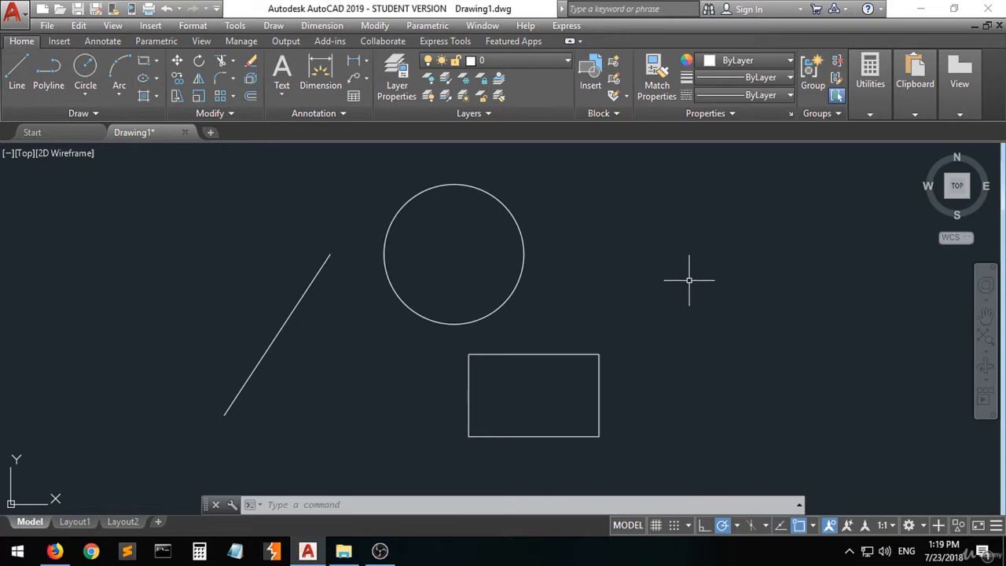
- Examine the list of recently used commands and look over the line, circle and rectangle in the drawing
right_click(735, 287)
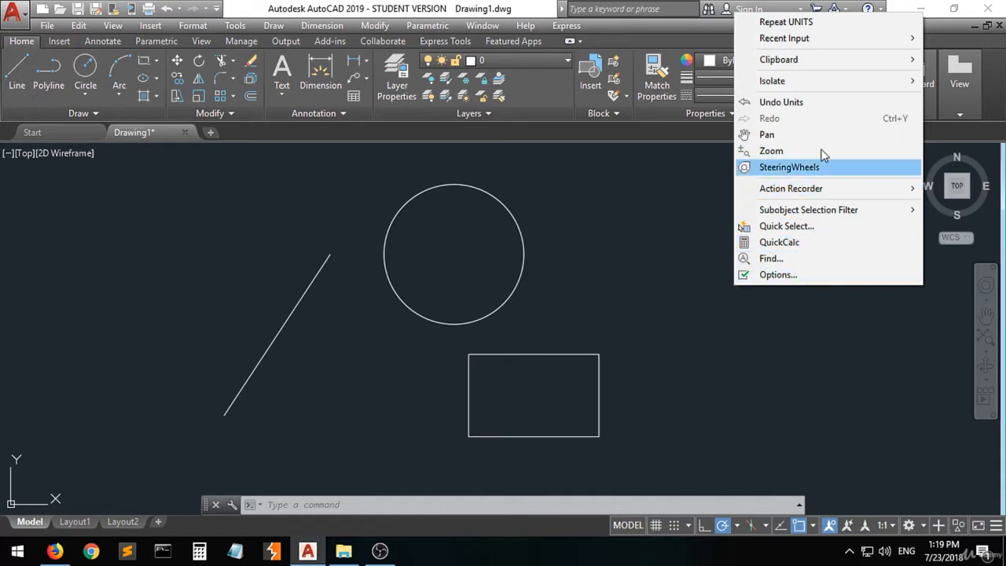
mouse_move(824, 39)
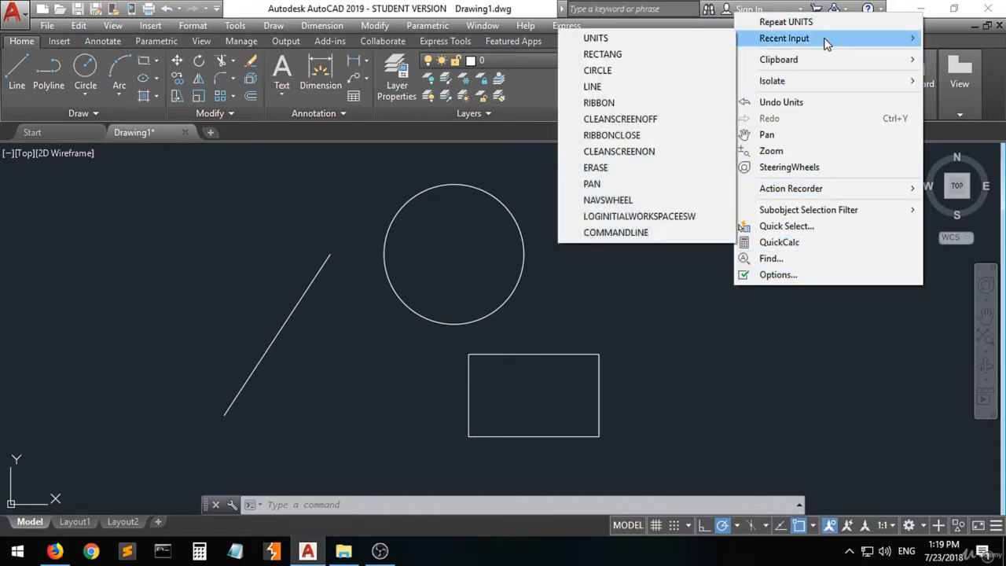
click(705, 298)
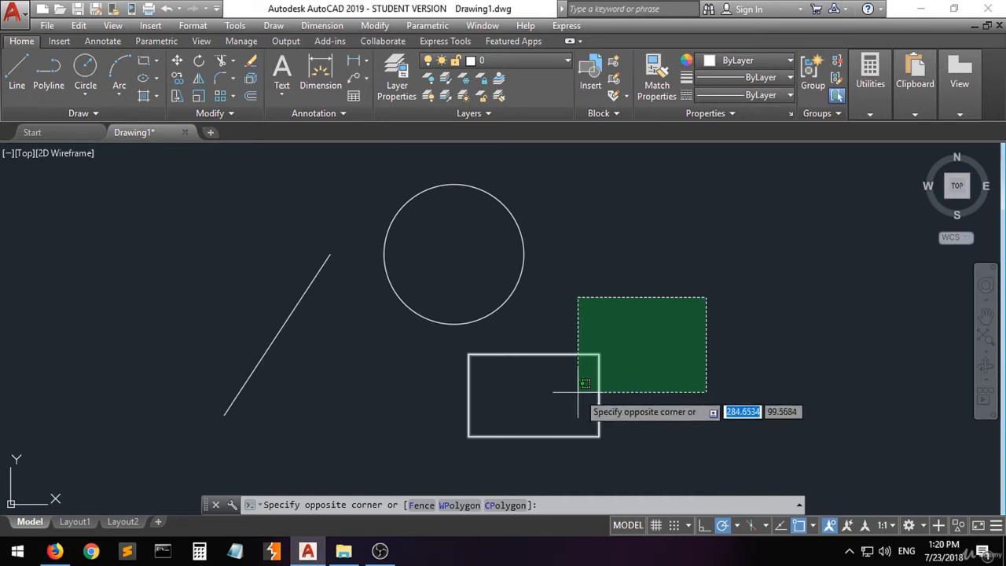
click(633, 377)
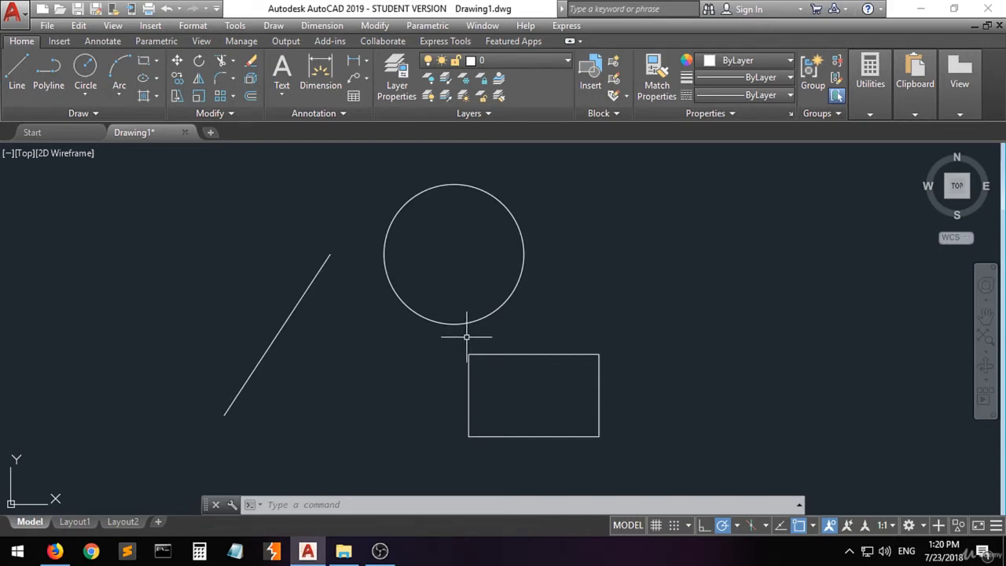
scroll(466, 337, up, 6)
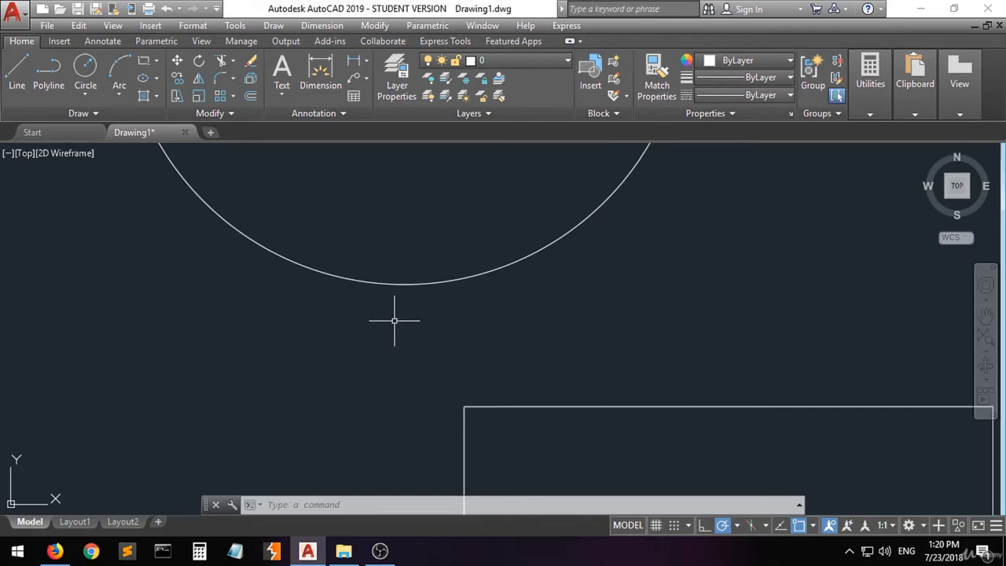
scroll(396, 321, down, 9)
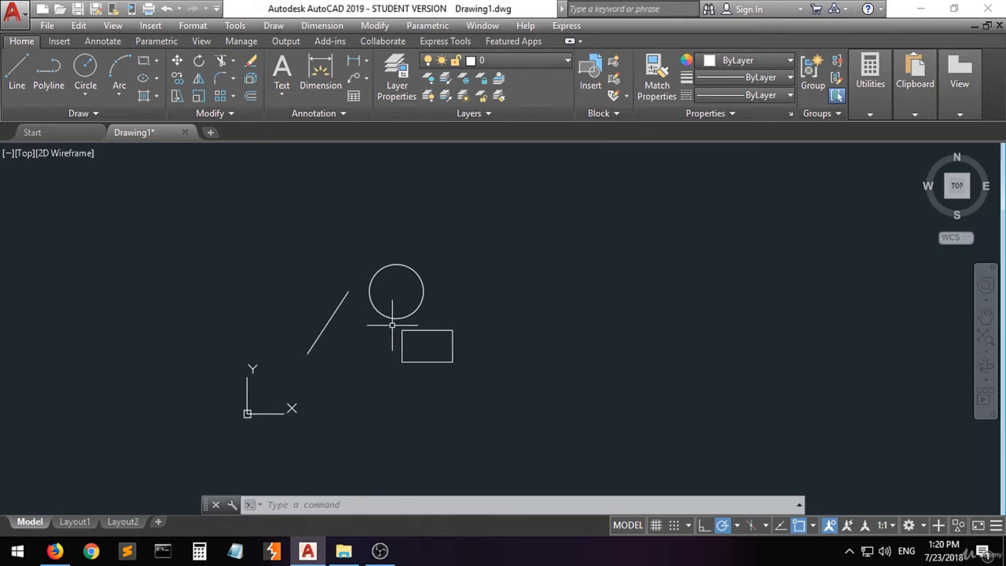
middle_drag(382, 325, 382, 324)
scroll(383, 322, up, 3)
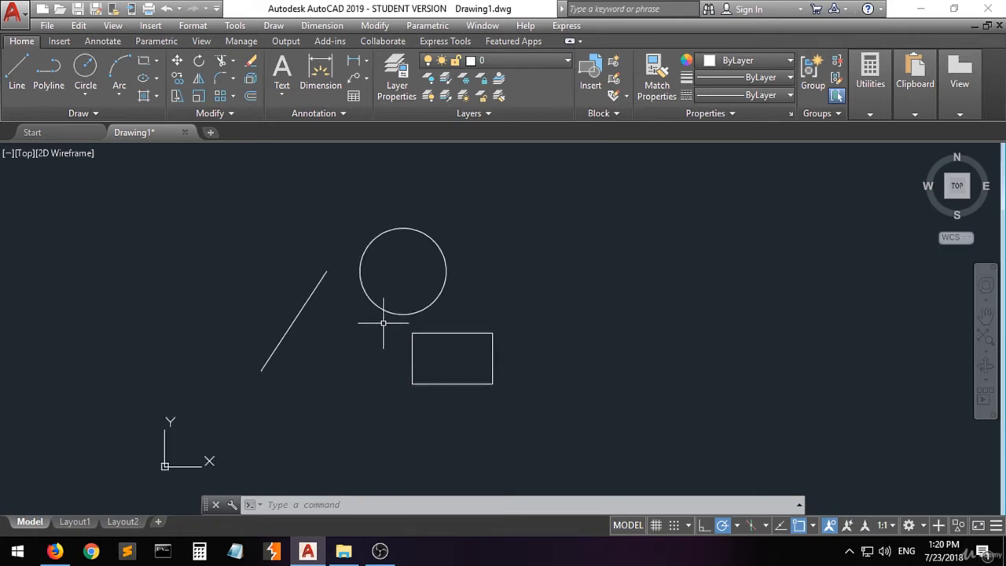
scroll(383, 322, up, 4)
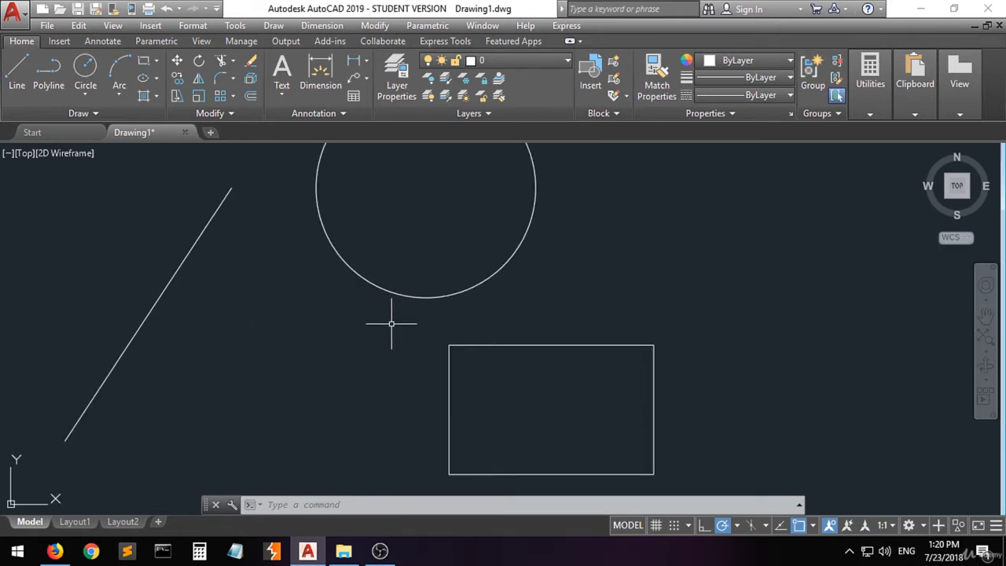
scroll(391, 323, down, 2)
mouse_move(355, 328)
mouse_down()
mouse_move(366, 366)
mouse_move(637, 401)
mouse_move(678, 386)
mouse_move(835, 405)
mouse_up()
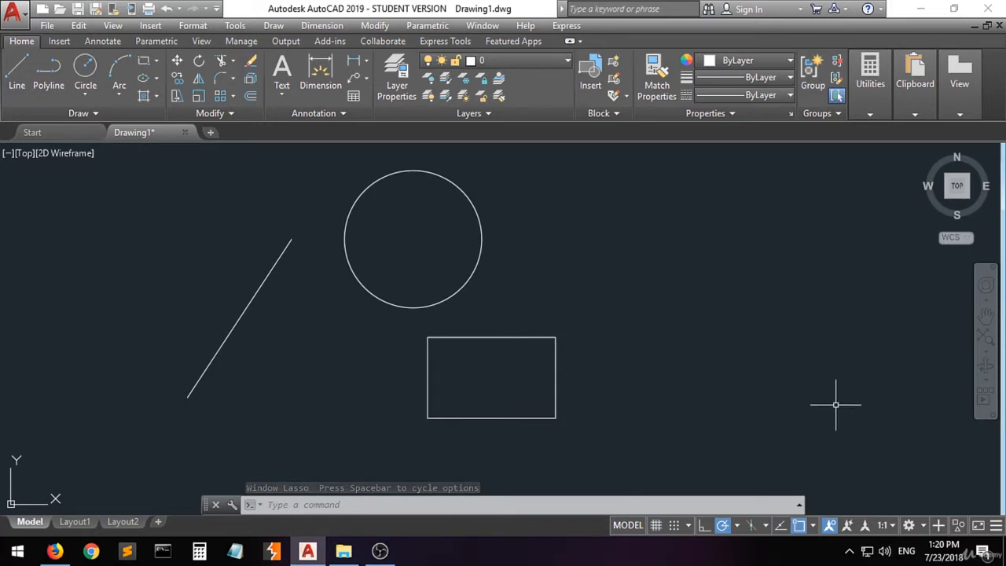
- Set the workspace to Drafting & Annotation
click(919, 528)
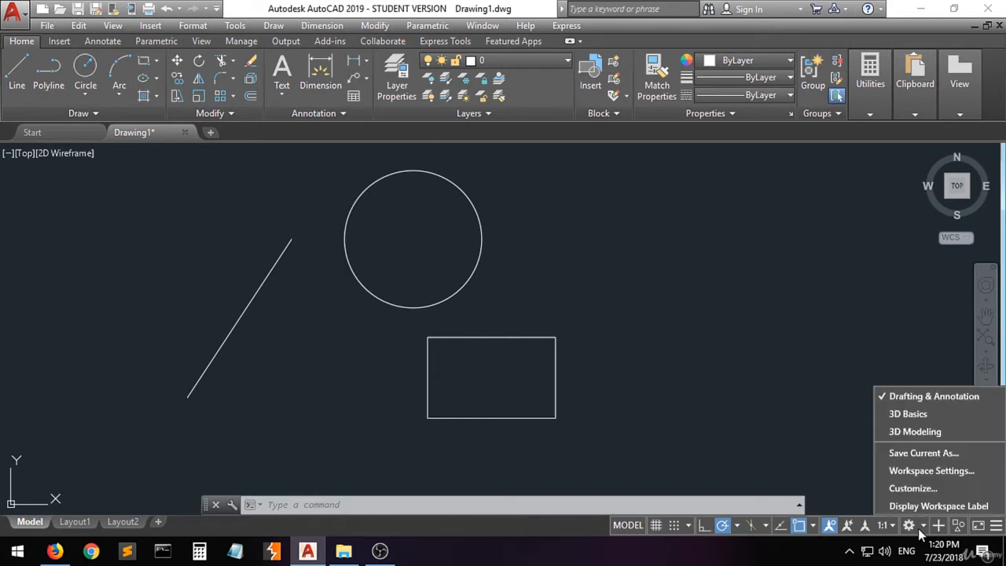
click(931, 401)
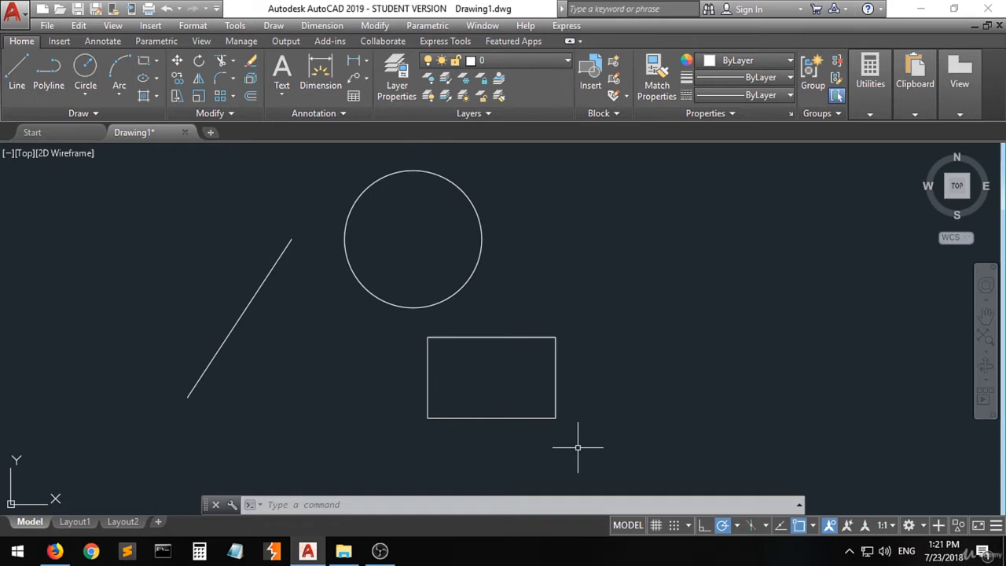
- Configure the drawing units with the Decimal length type and Millimeters as the insertion scale
text(UNIT)
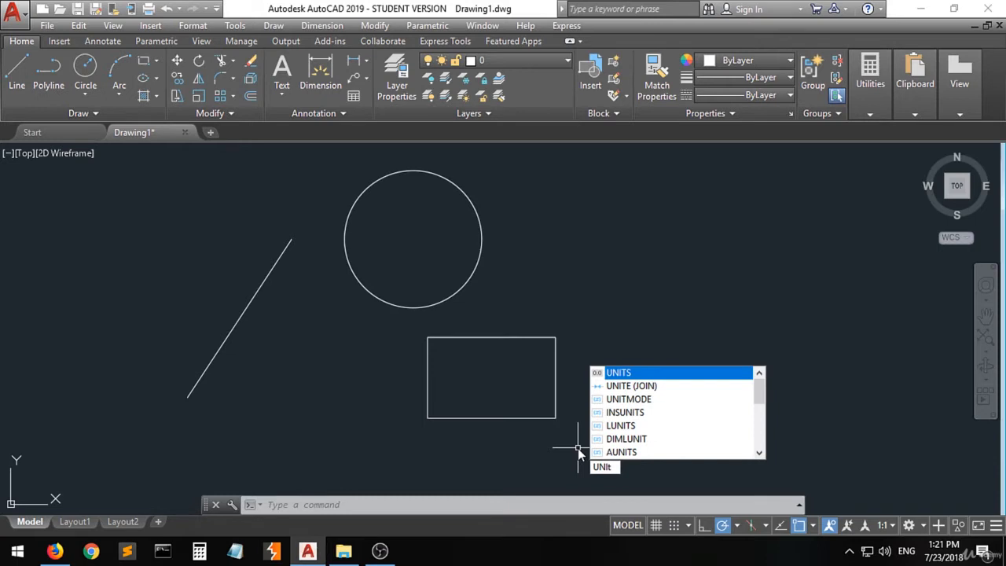
key(Return)
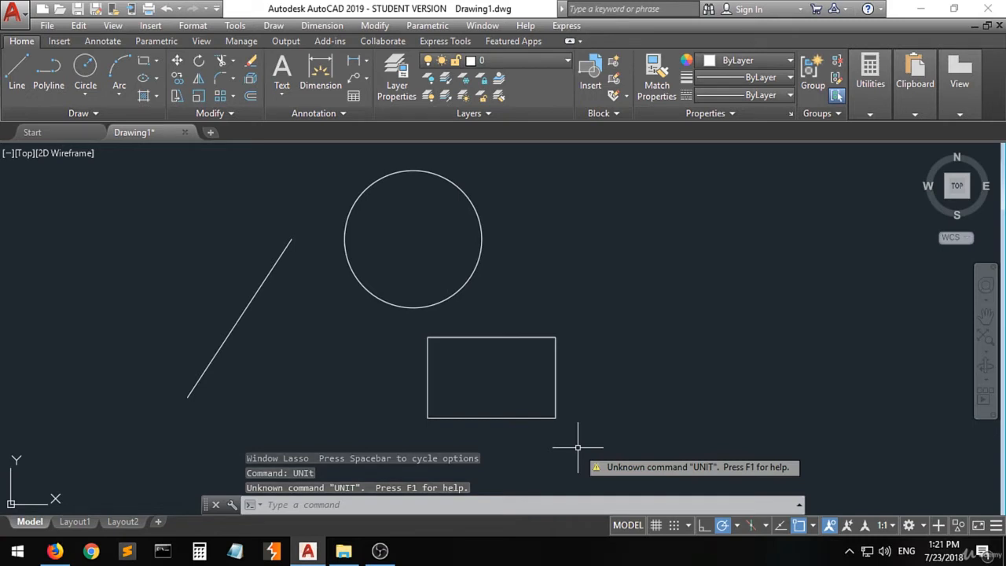
text(unit)
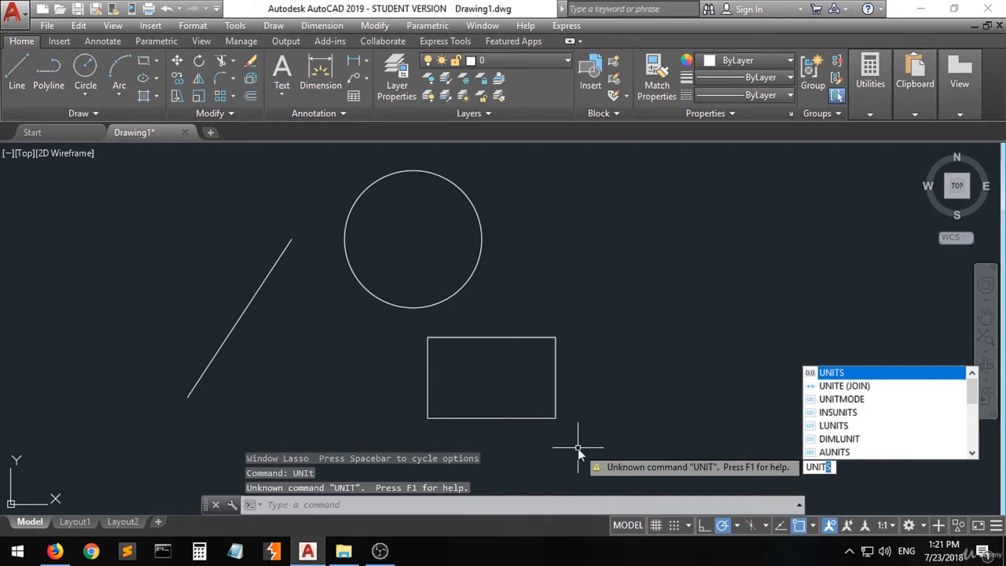
key(Return)
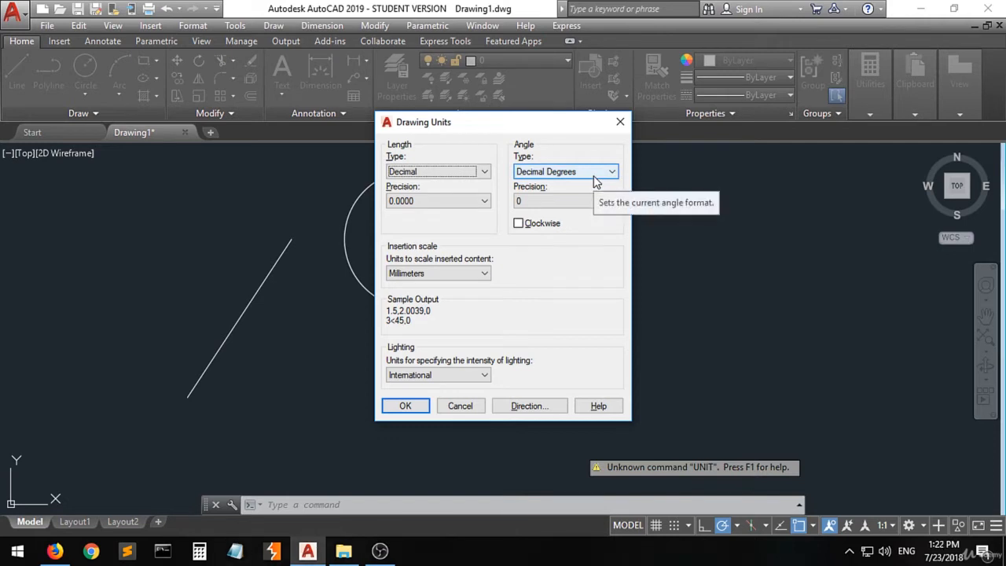
click(483, 171)
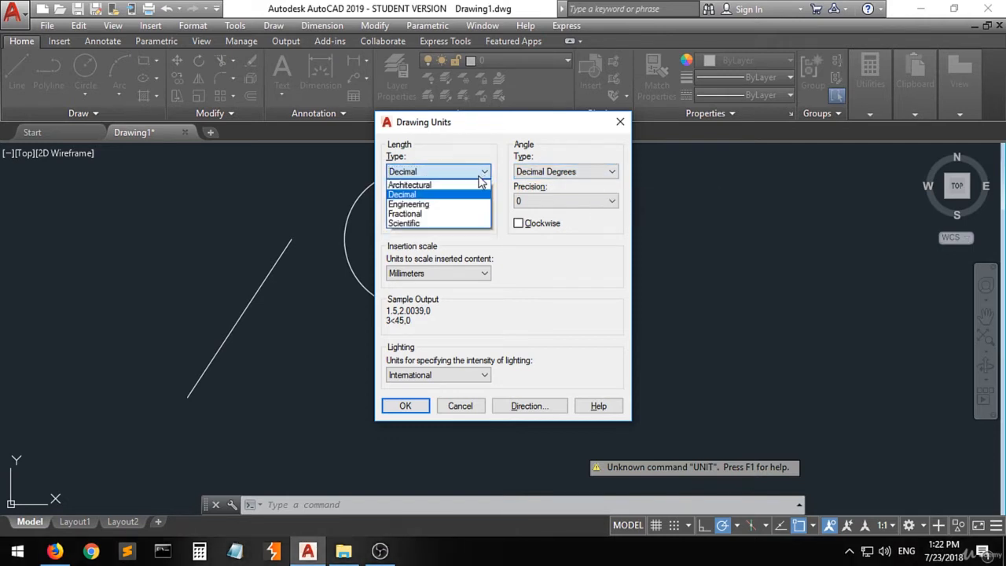
click(434, 195)
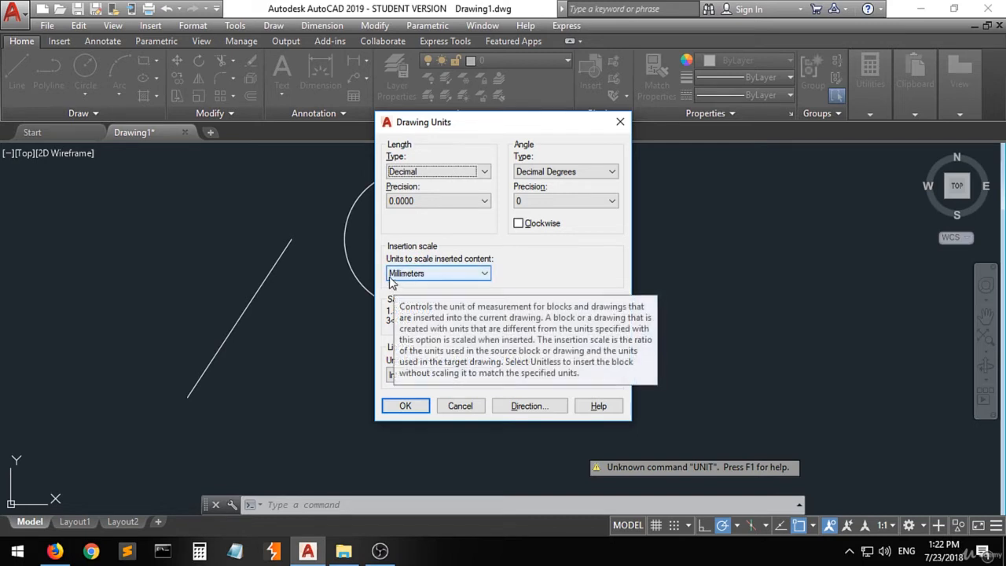
click(483, 275)
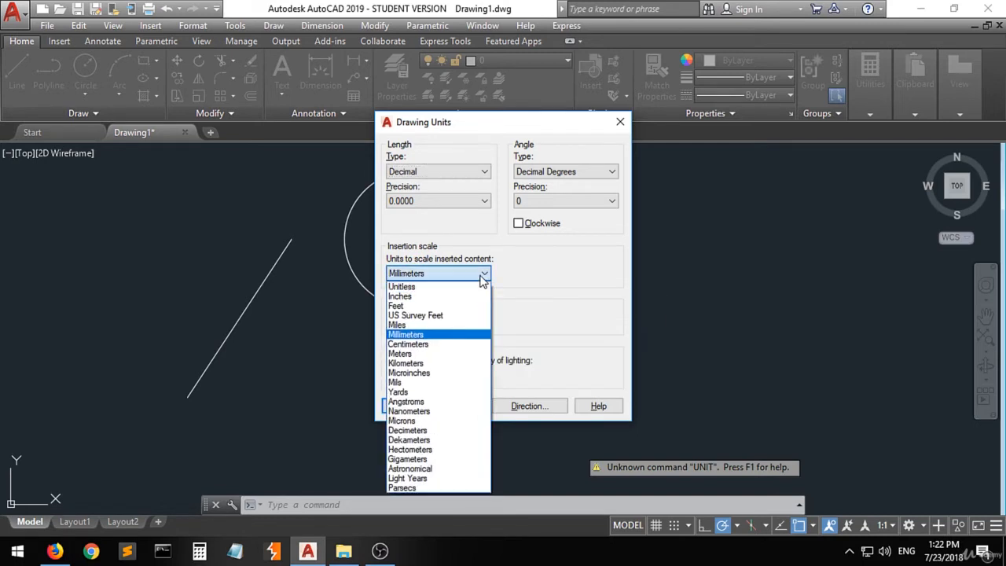
click(432, 337)
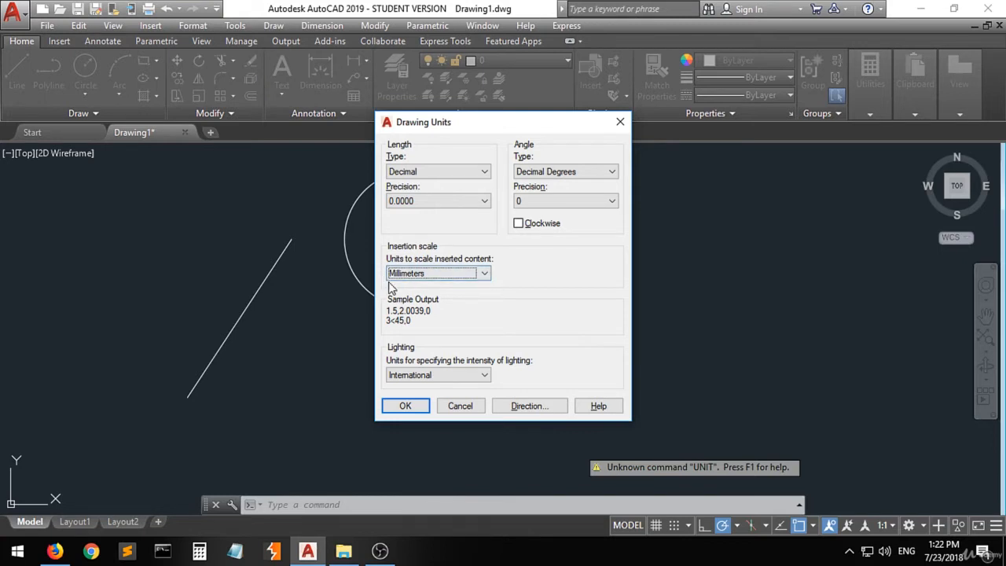
click(402, 408)
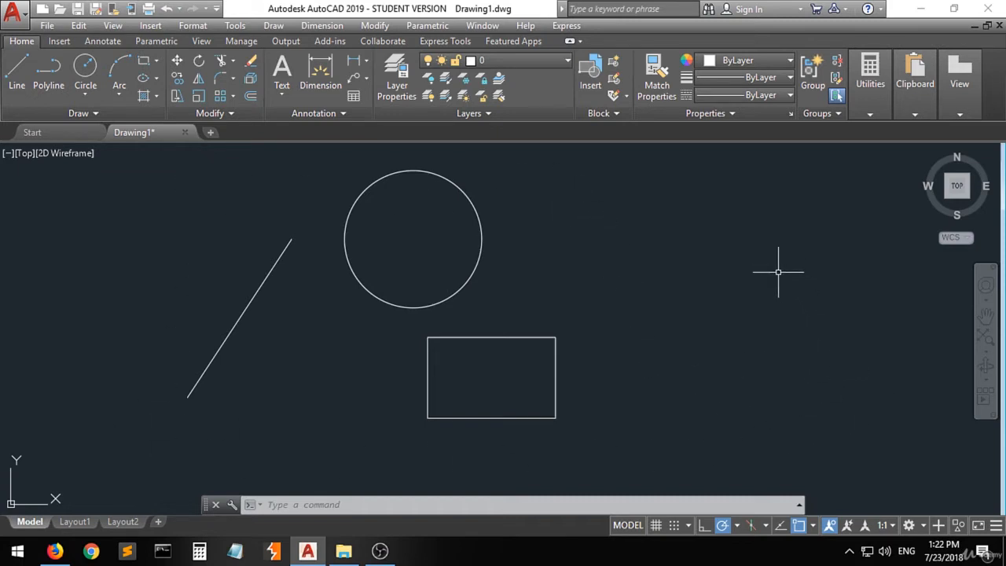
- Check the object snap modes, then draw a line with object snap off from the slanted line's upper end to below the circle's lower left
click(812, 526)
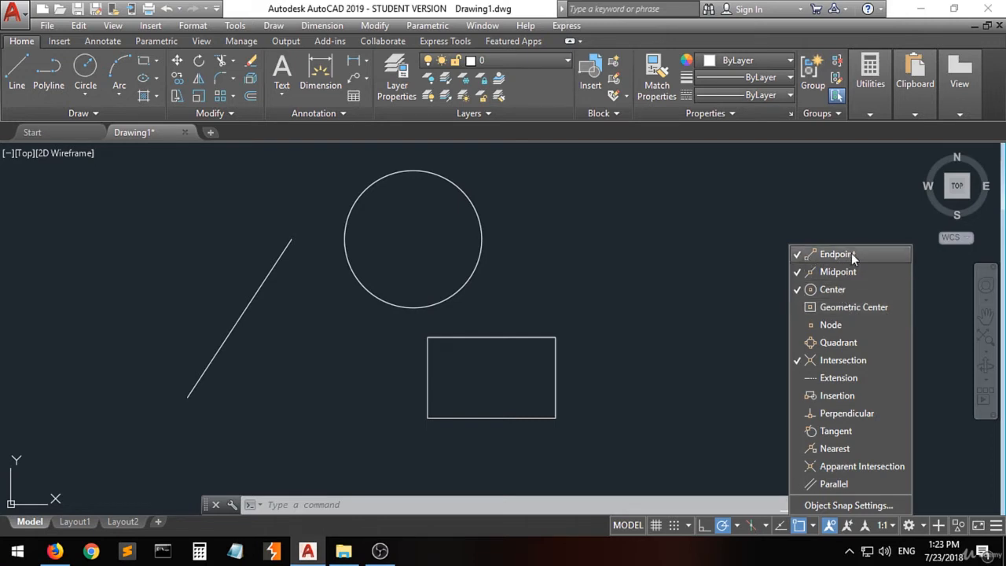
click(685, 330)
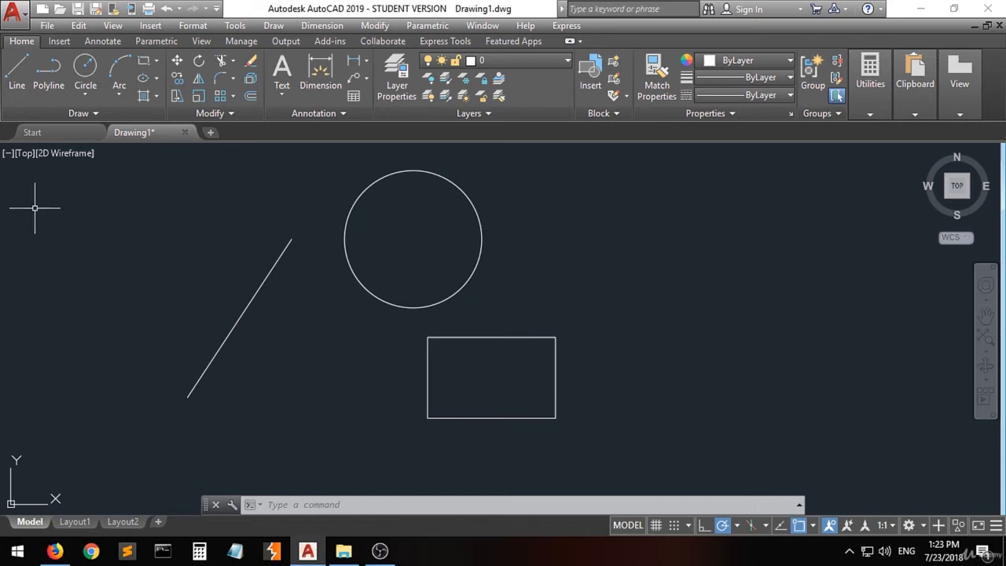
click(16, 75)
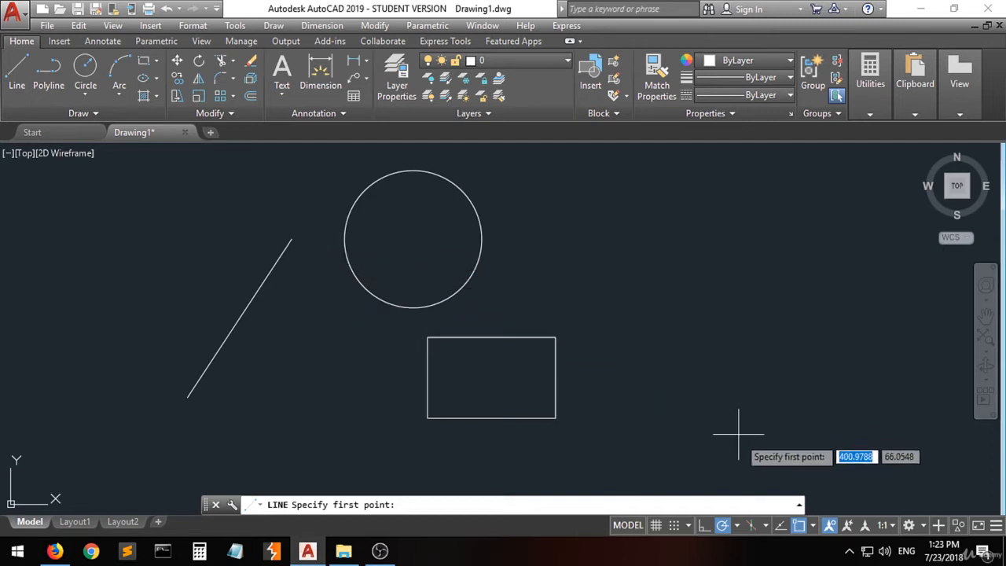
click(798, 528)
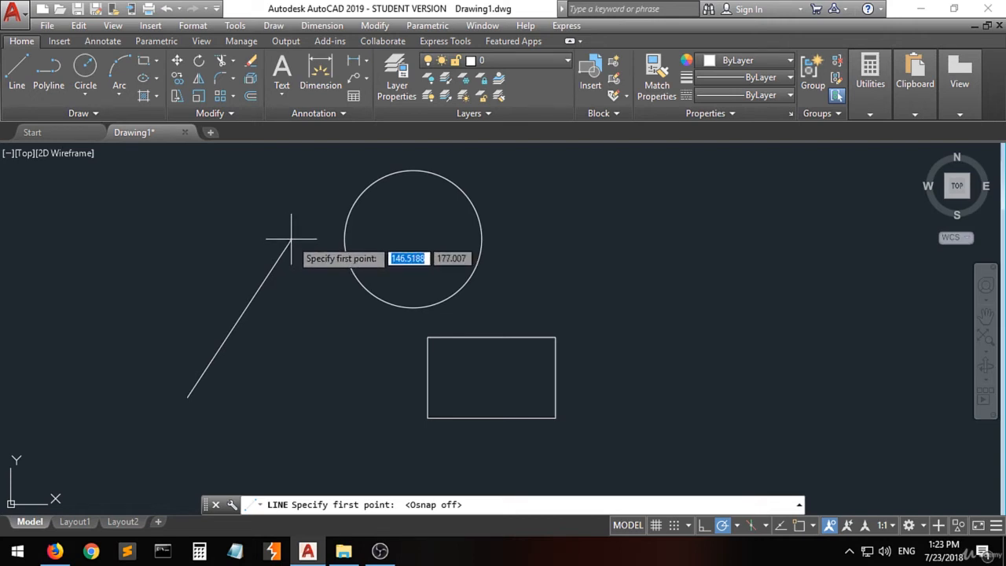
click(291, 238)
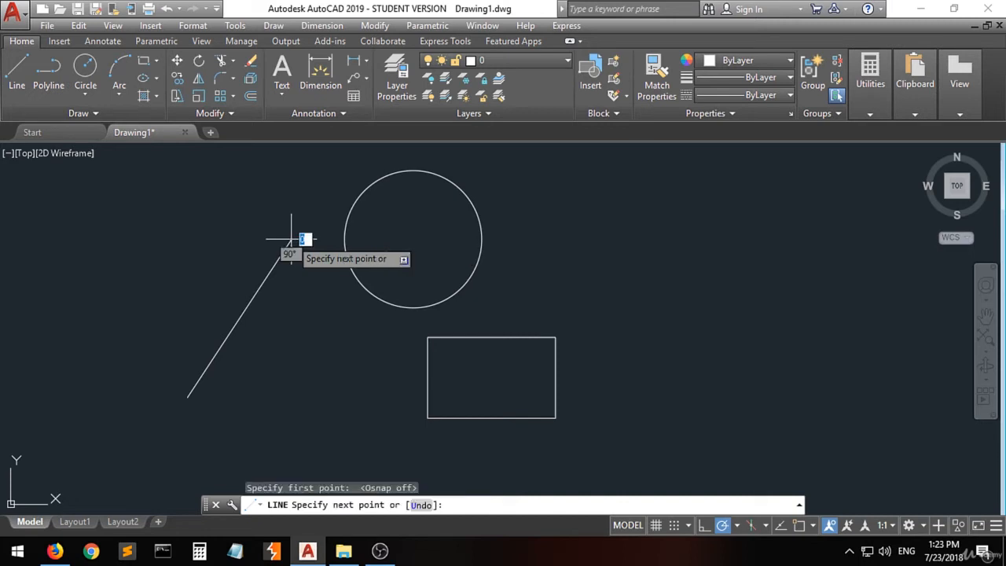
click(371, 330)
key(Return)
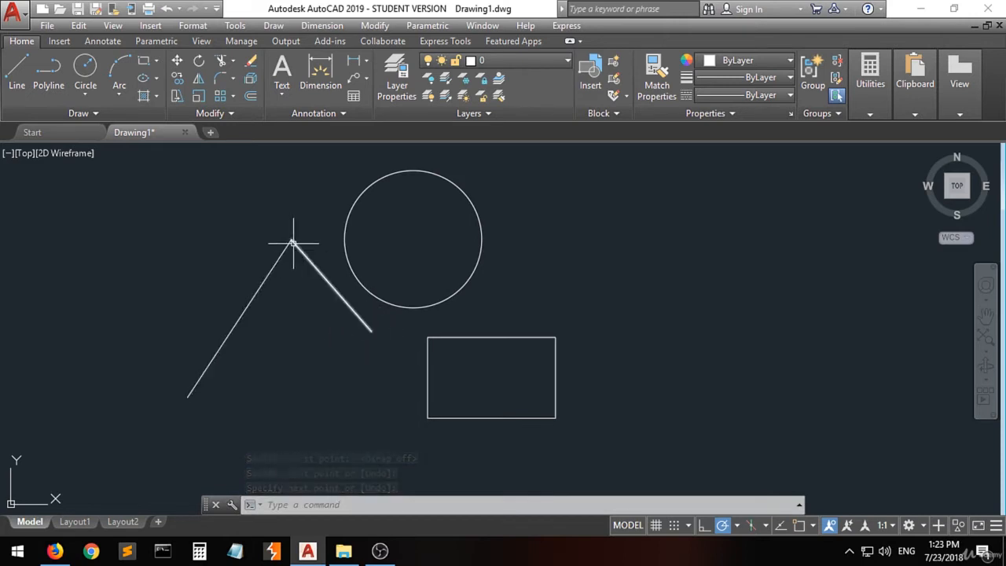
- Inspect where the two lines meet up close and turn object snap back on, checking its active modes
scroll(295, 235, up, 10)
scroll(324, 240, up, 10)
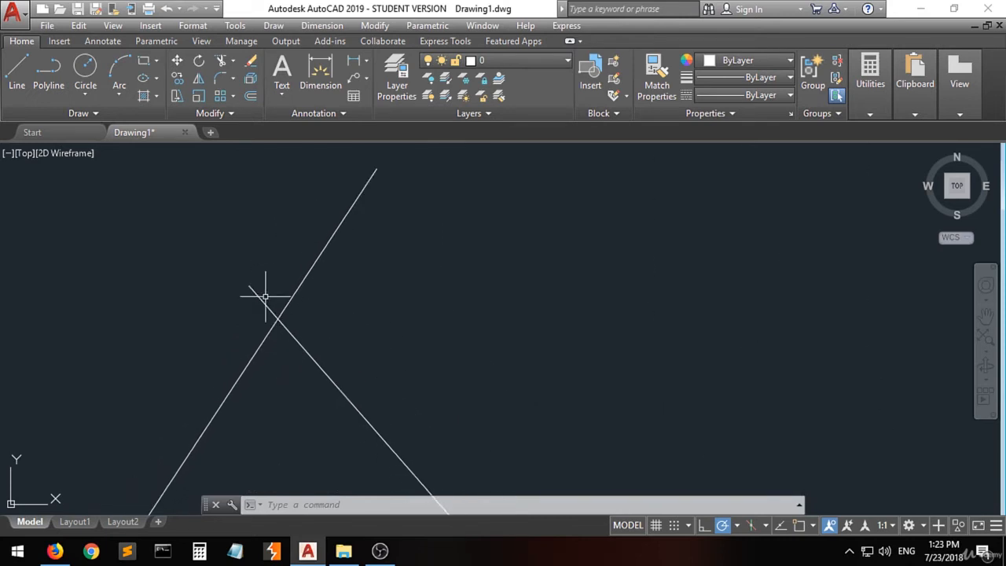
click(376, 169)
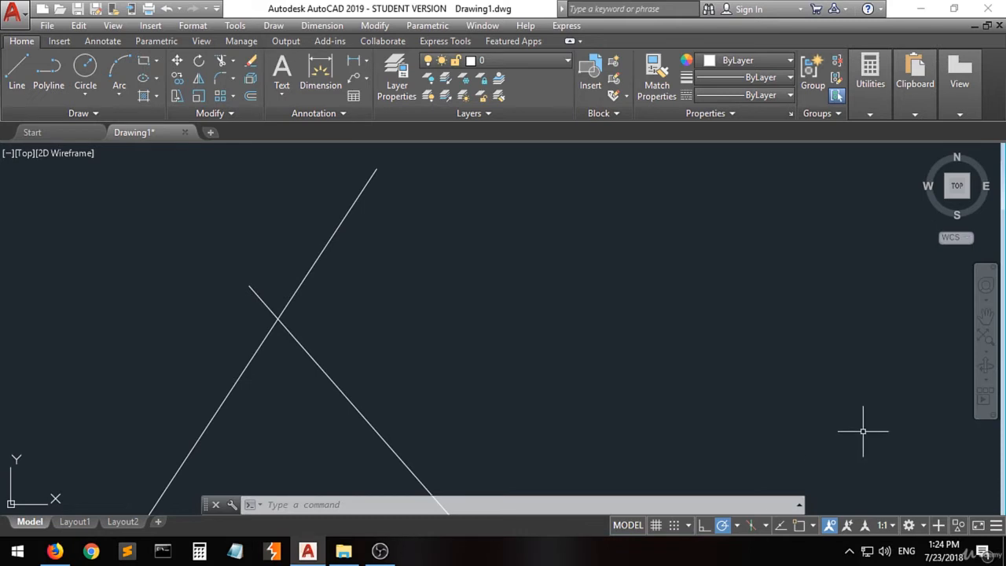
click(798, 525)
click(813, 525)
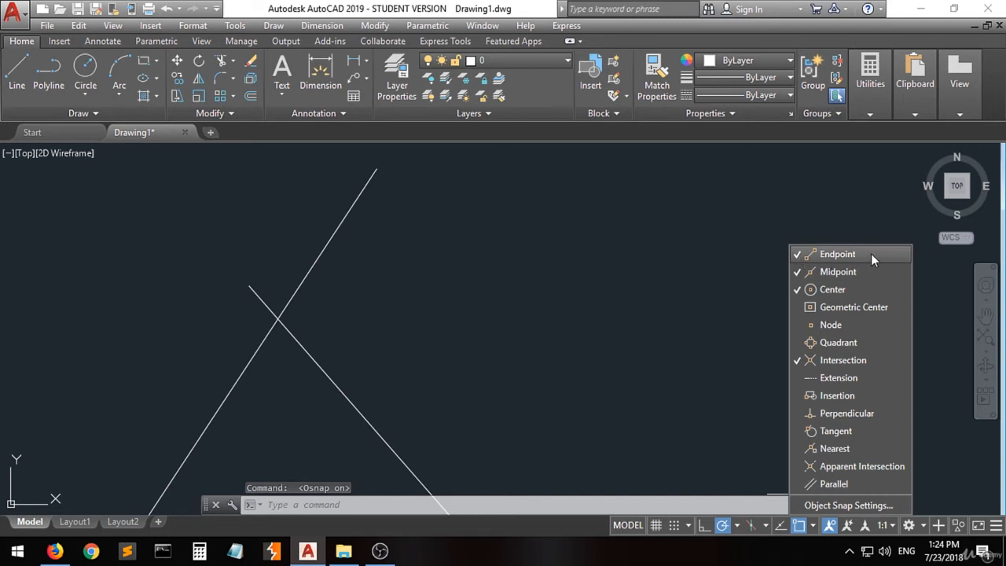
click(582, 286)
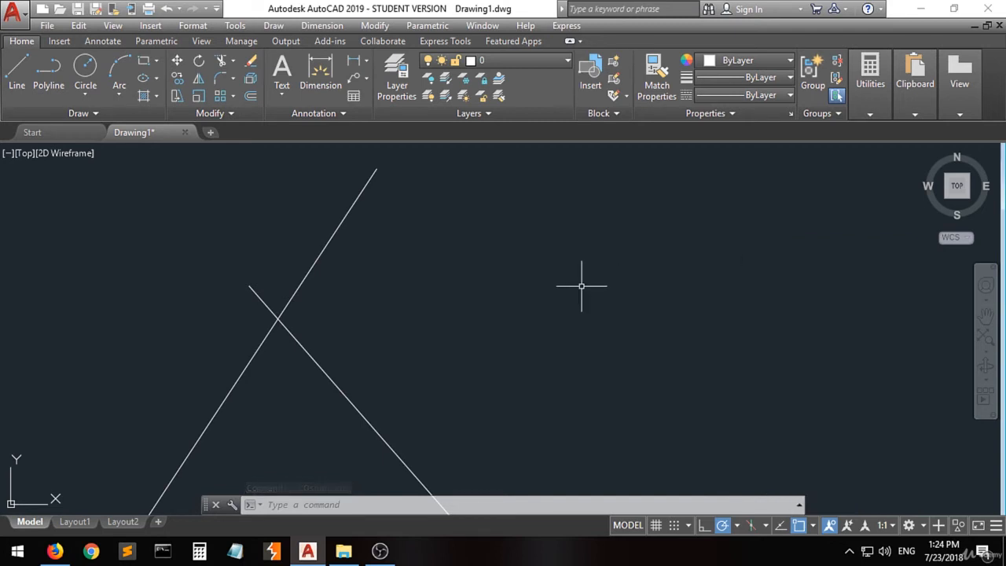
- Delete the test line drawn down from the slanted line's upper end
scroll(251, 370, down, 4)
scroll(243, 360, down, 3)
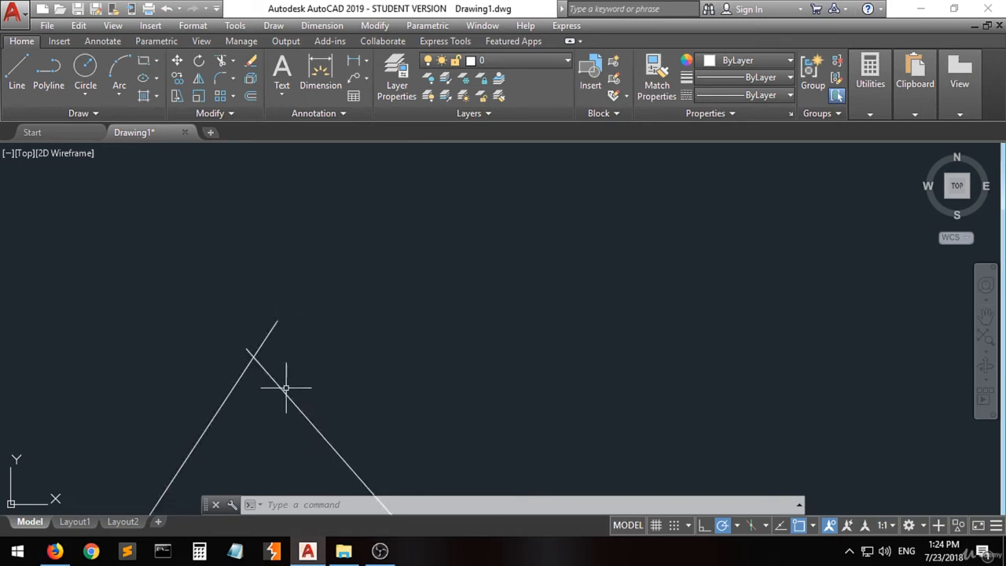
scroll(420, 274, down, 4)
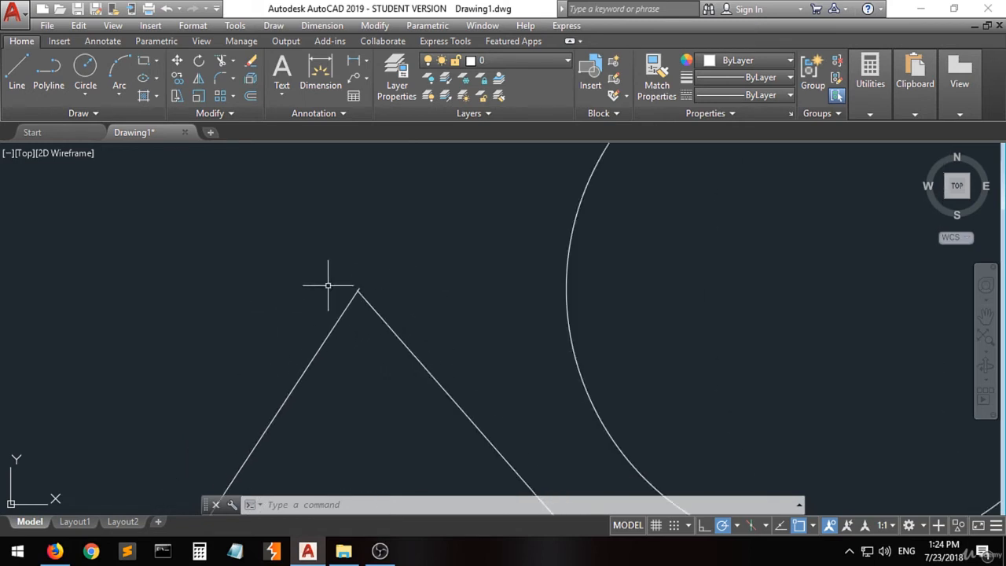
scroll(341, 322, down, 2)
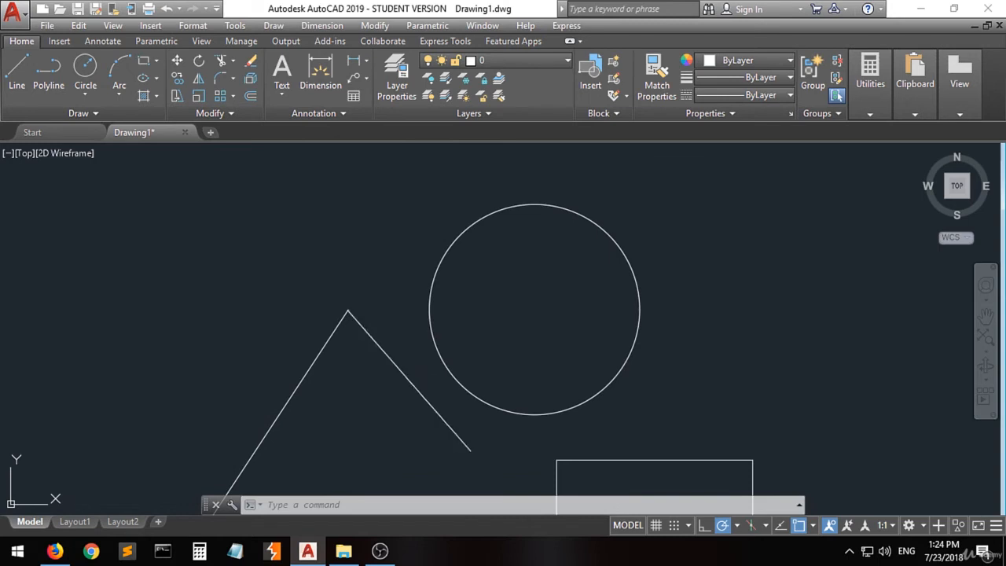
click(409, 375)
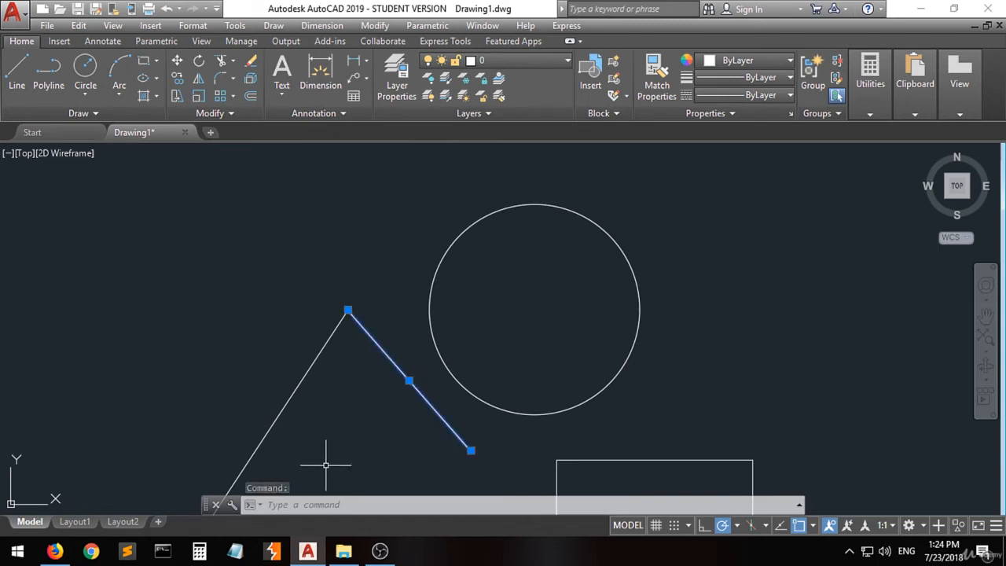
key(Delete)
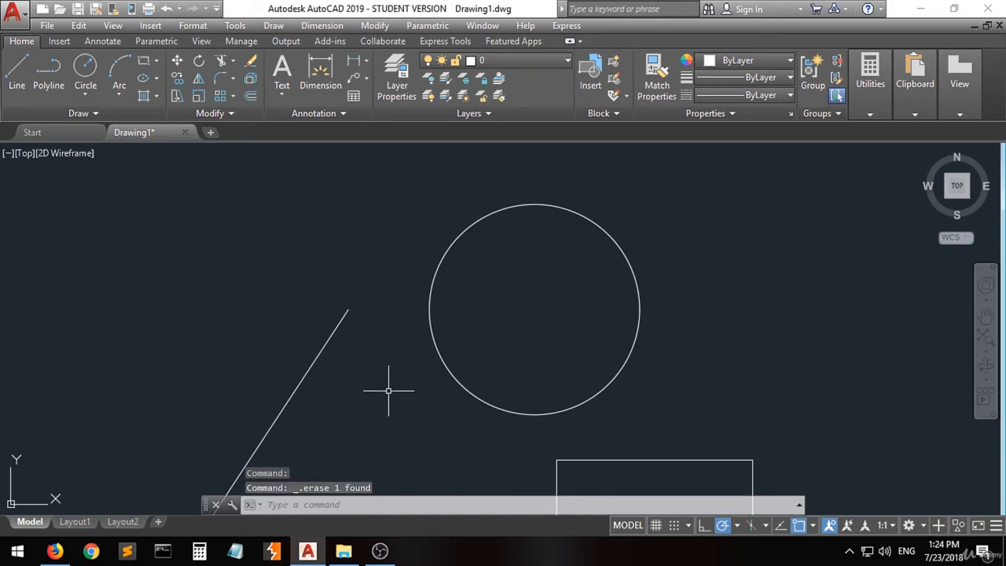
- Draw a line with object snap on from the slanted line's upper endpoint to below the circle's lower left, and inspect the joint
scroll(491, 258, down, 2)
scroll(409, 318, up, 2)
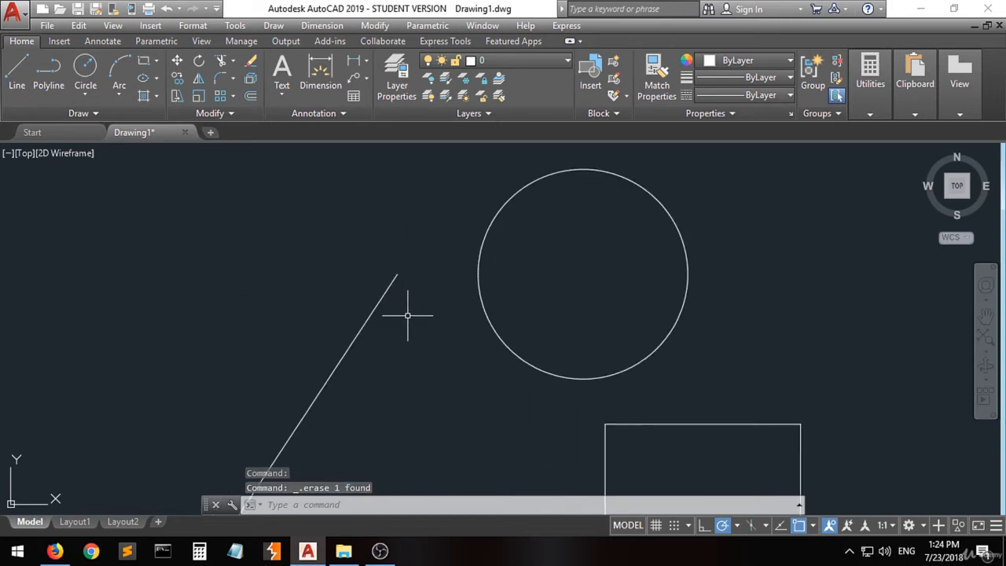
click(17, 73)
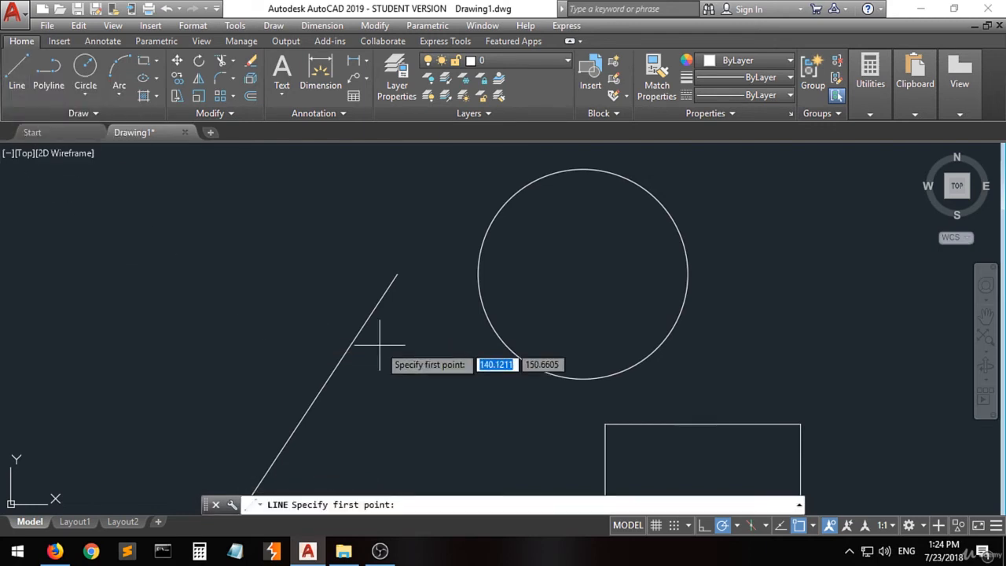
click(396, 274)
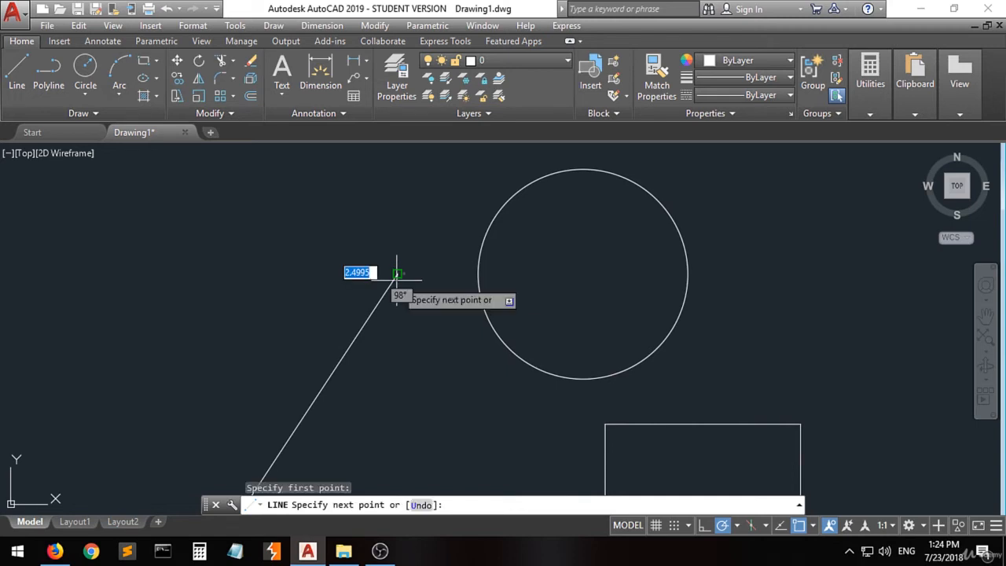
click(532, 424)
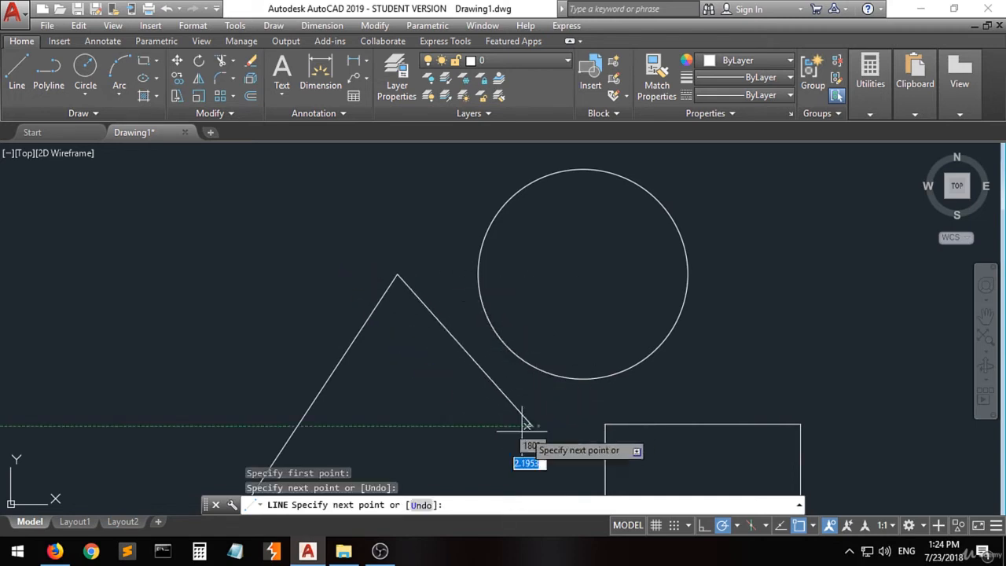
key(Return)
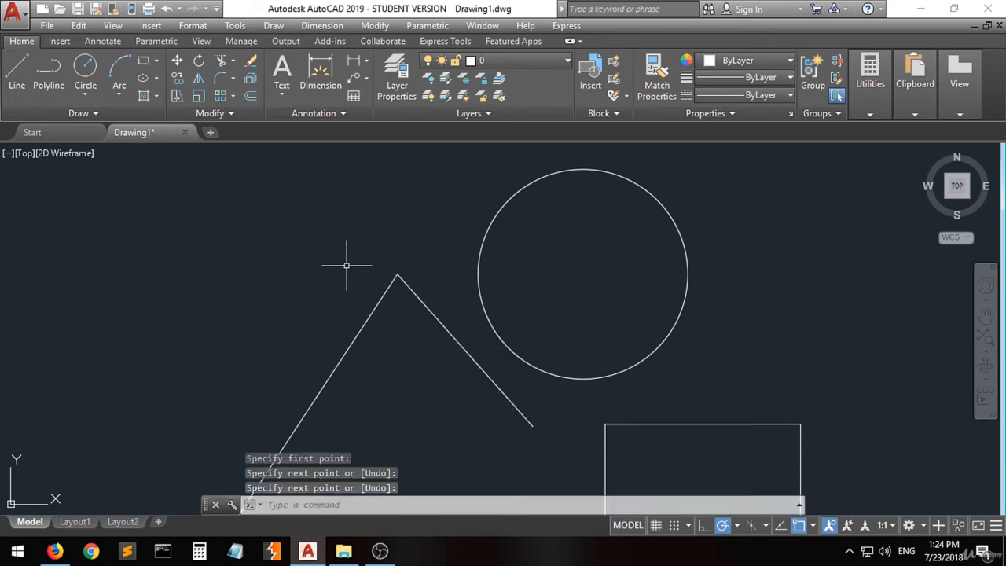
scroll(400, 269, up, 5)
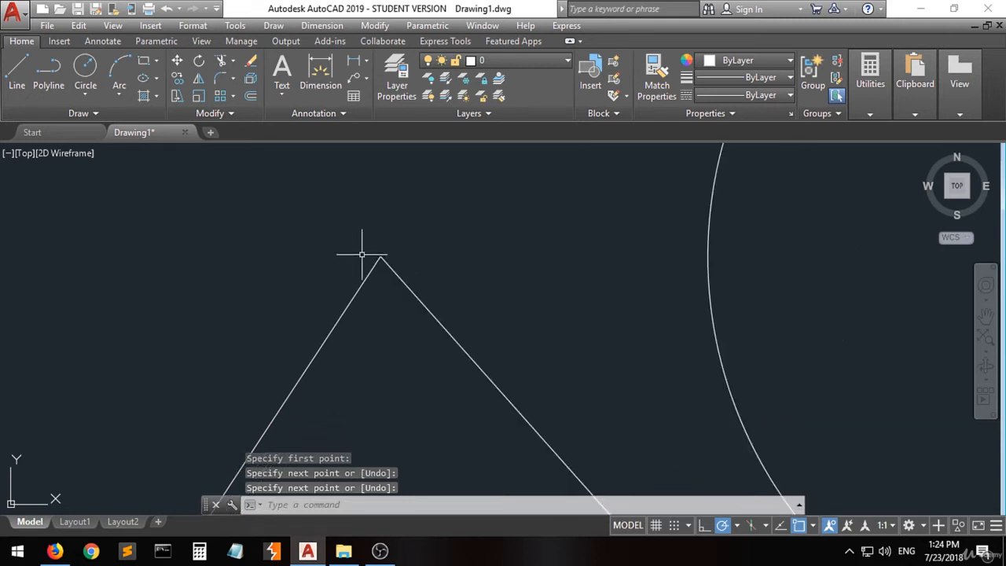
scroll(459, 235, up, 6)
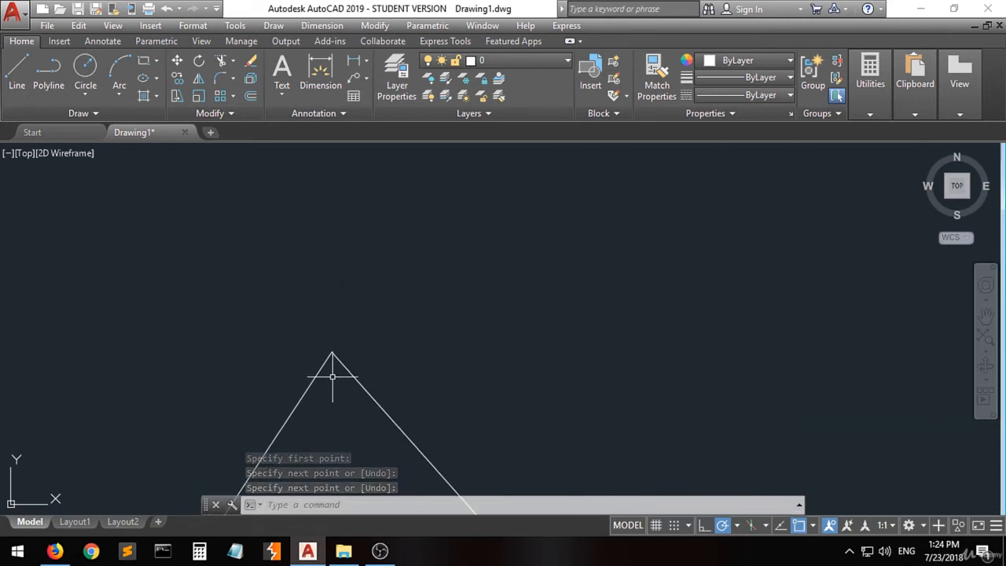
scroll(332, 376, up, 4)
scroll(316, 341, up, 2)
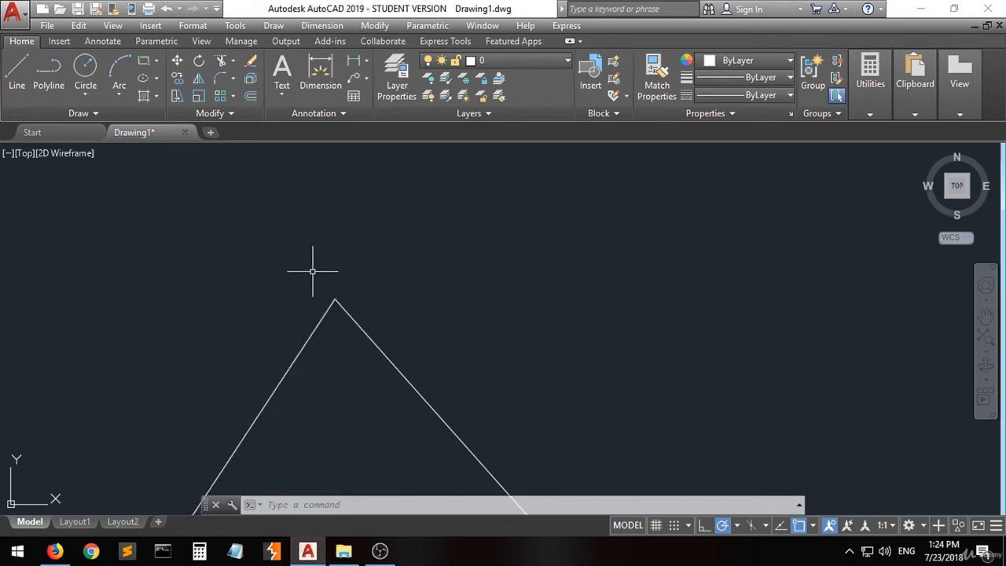
scroll(243, 236, down, 15)
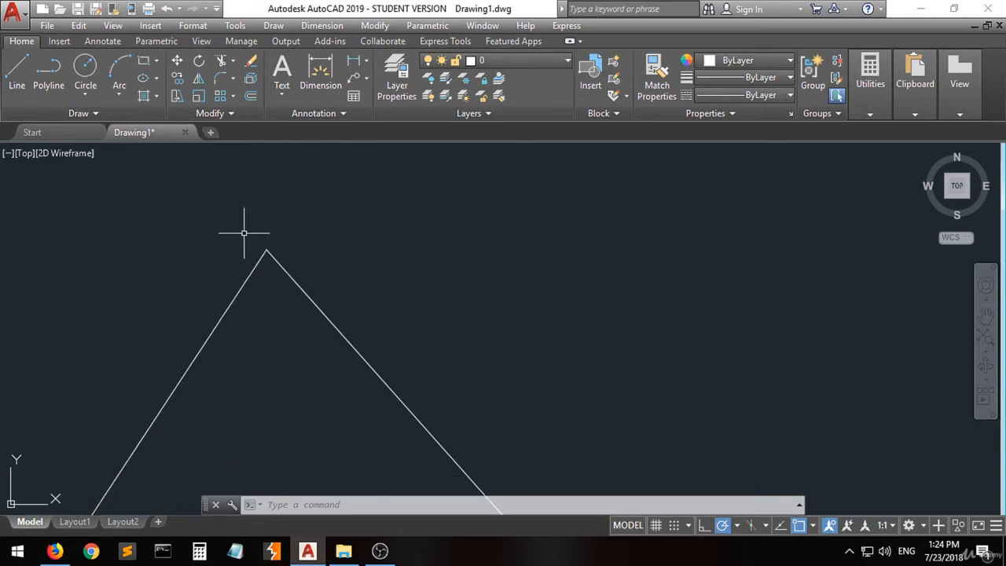
scroll(311, 237, down, 8)
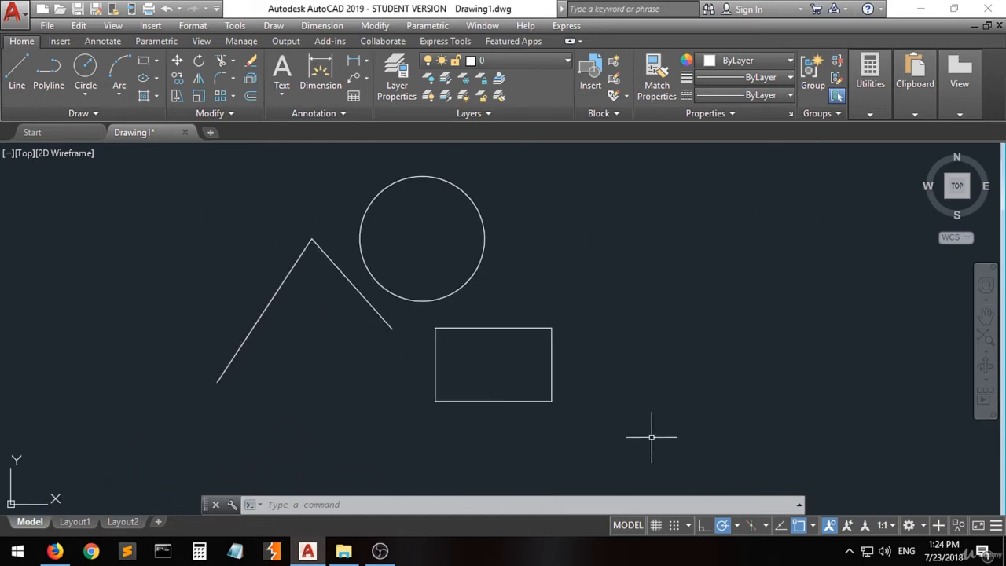
- Enable the Midpoint object snap and draw a line from the original slanted line's midpoint down toward the lower right
click(813, 526)
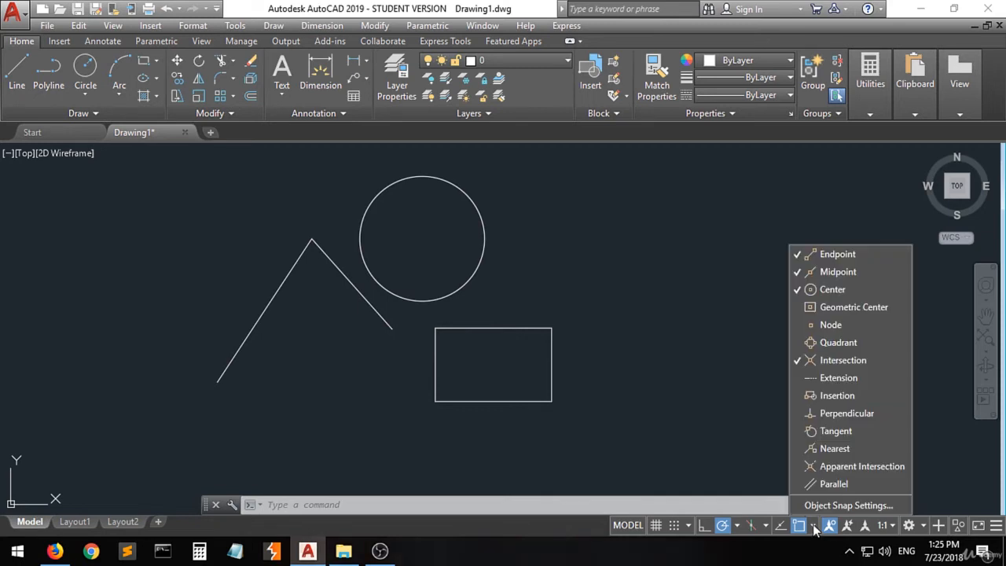
click(834, 271)
click(17, 70)
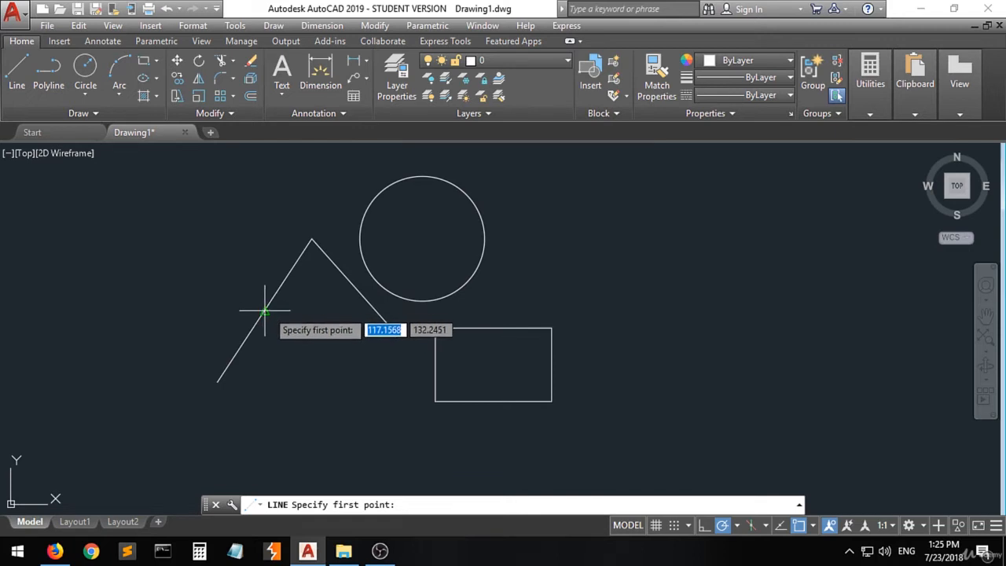
click(265, 311)
click(360, 382)
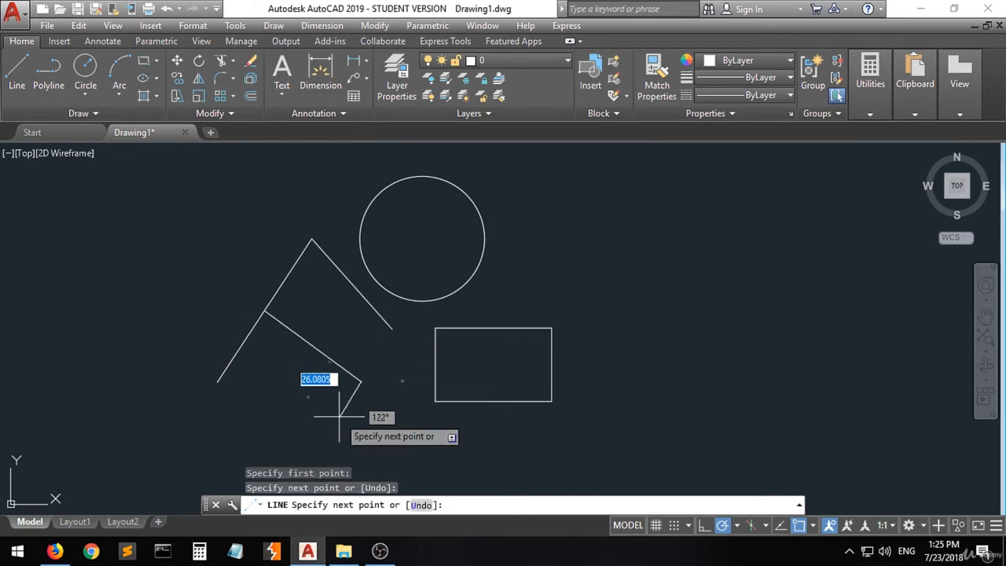
key(Return)
scroll(249, 316, up, 5)
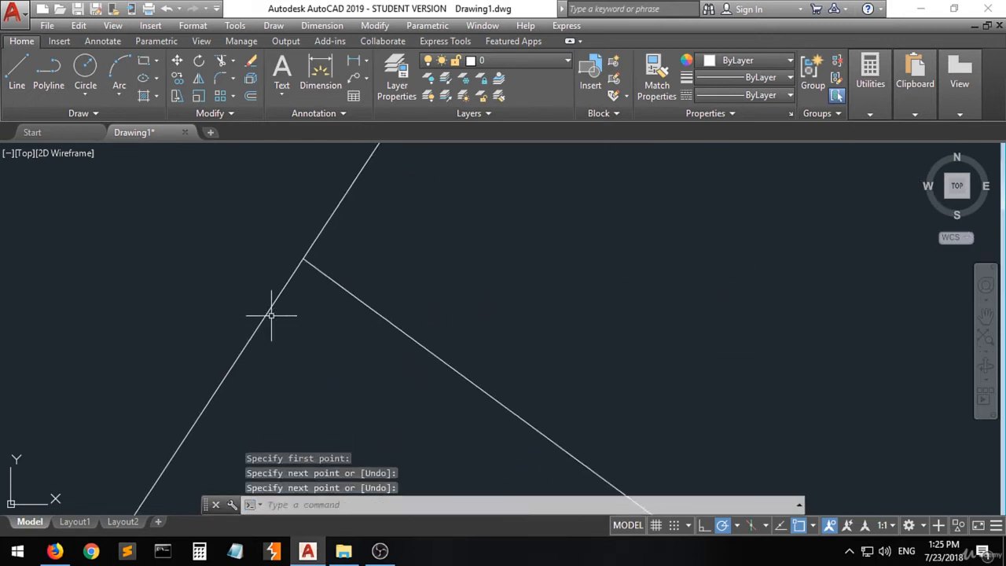
scroll(270, 314, up, 2)
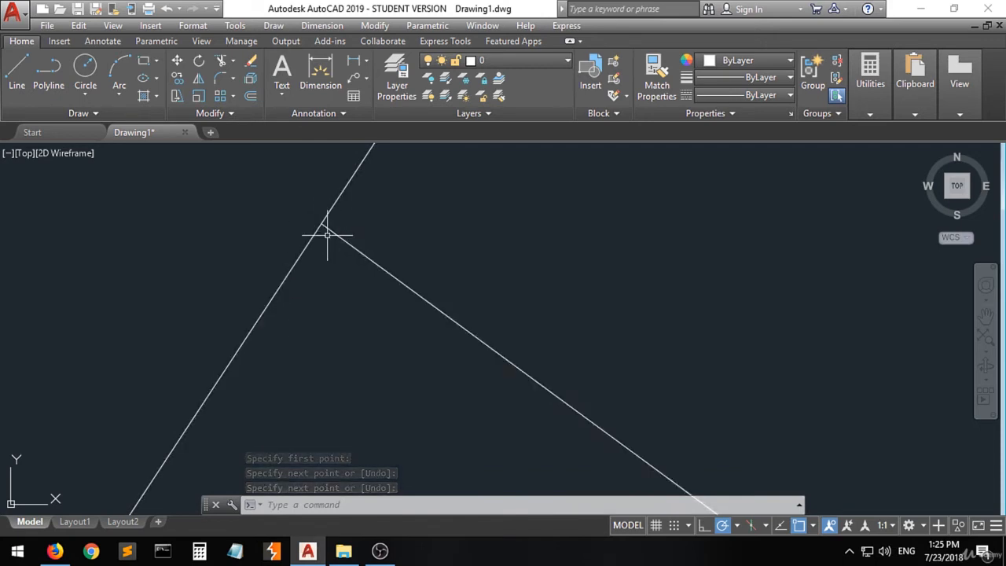
scroll(355, 275, down, 5)
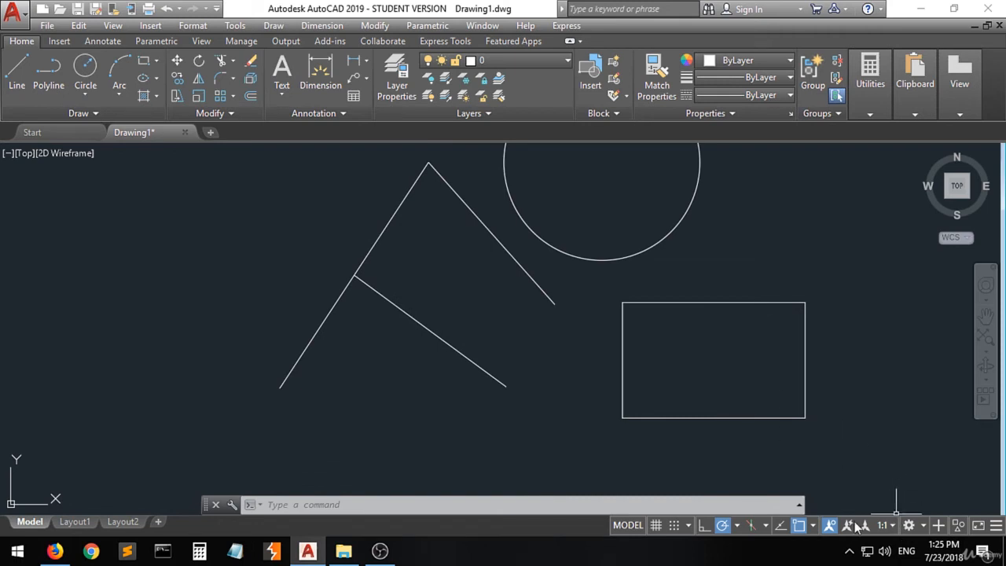
- Check that the Center object snap is active, then draw a line from the circle's center out past its upper right
click(811, 526)
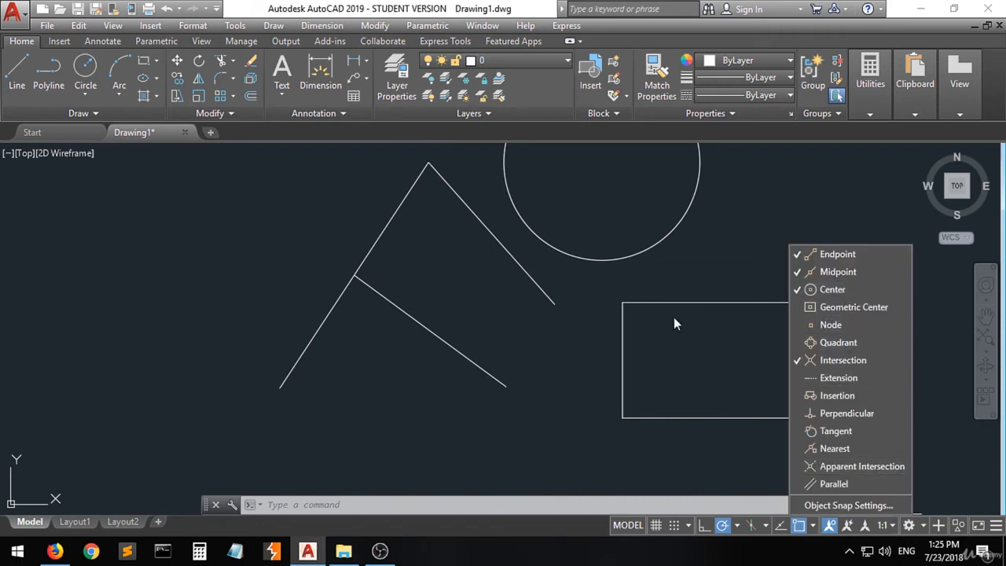
click(600, 296)
scroll(337, 382, down, 5)
scroll(385, 342, up, 5)
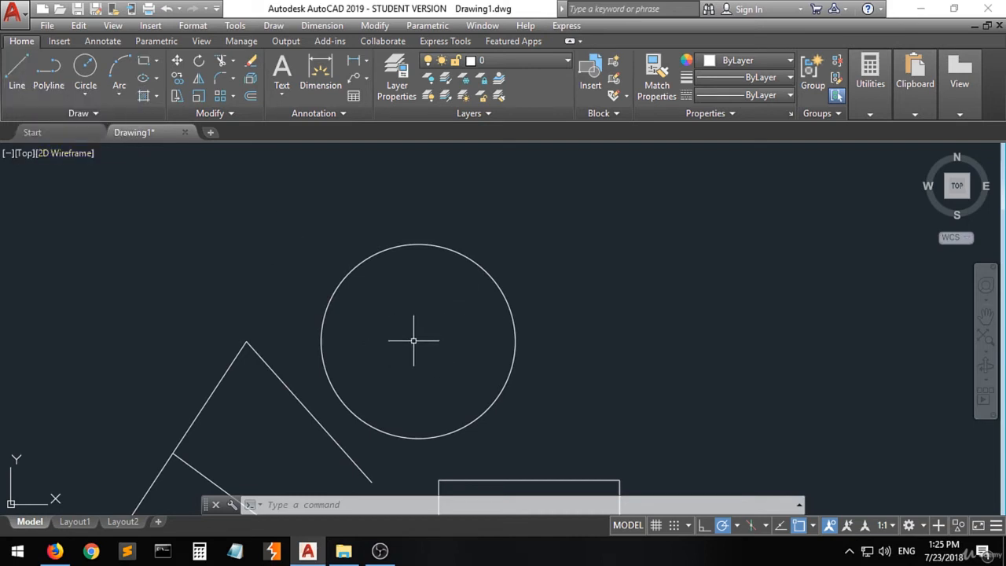
click(16, 67)
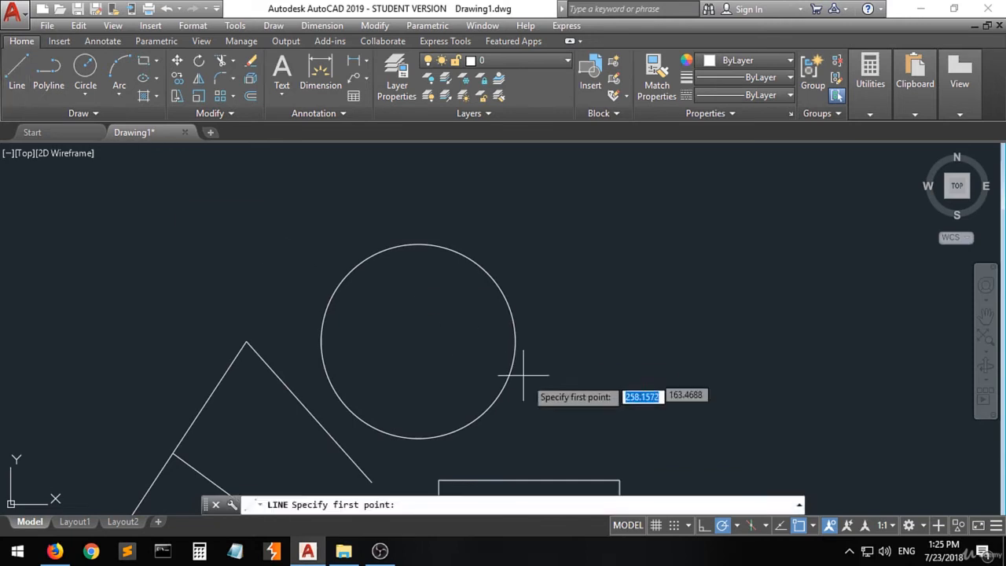
click(422, 346)
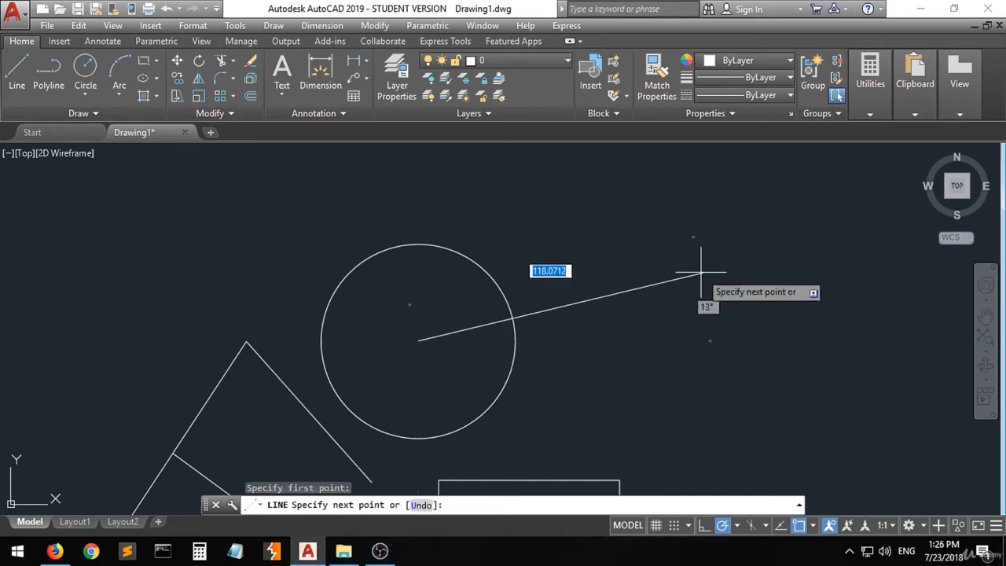
click(661, 234)
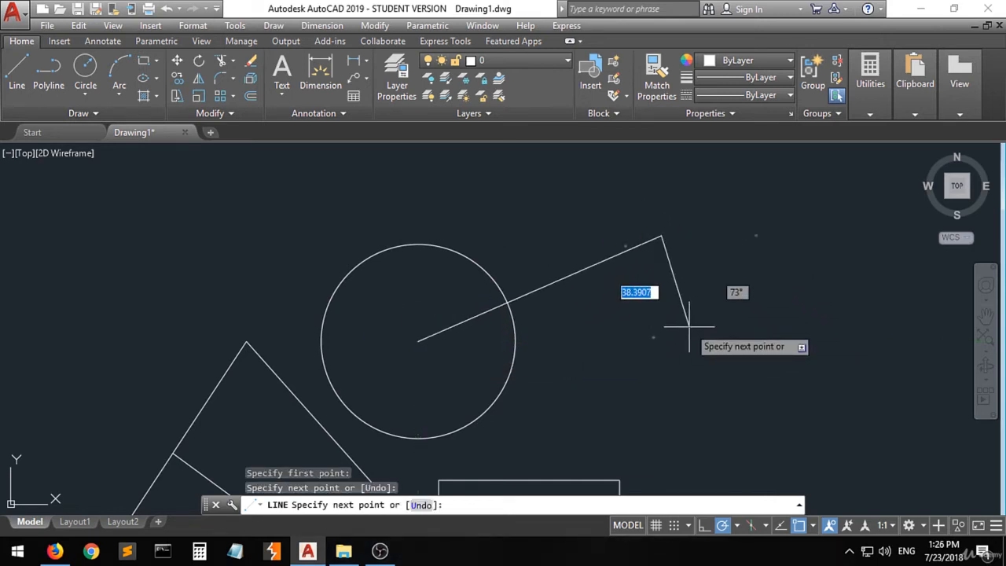
key(Return)
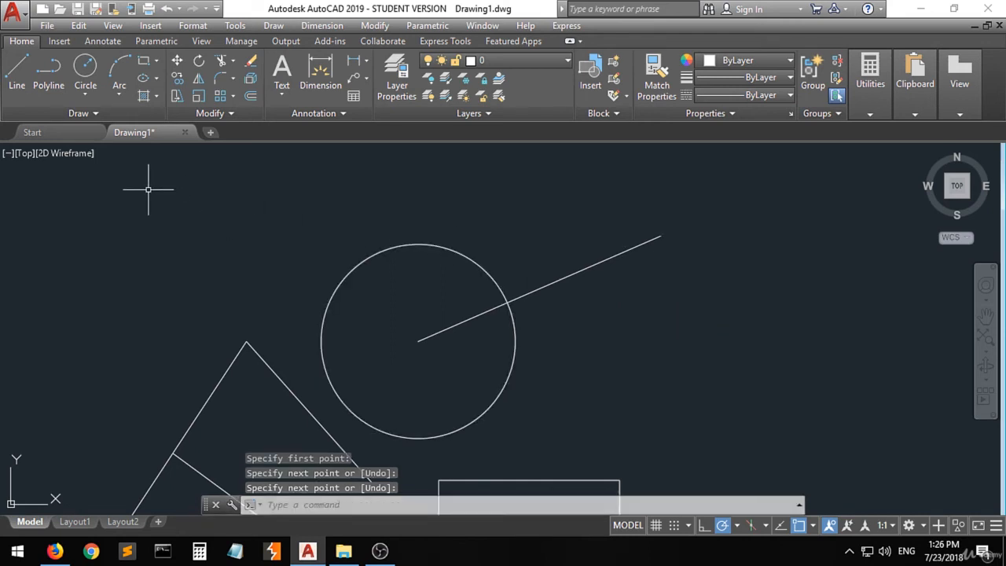
- Draw a smaller concentric circle with a radius of about 18.7 mm, snapped to the existing circle's center
click(85, 68)
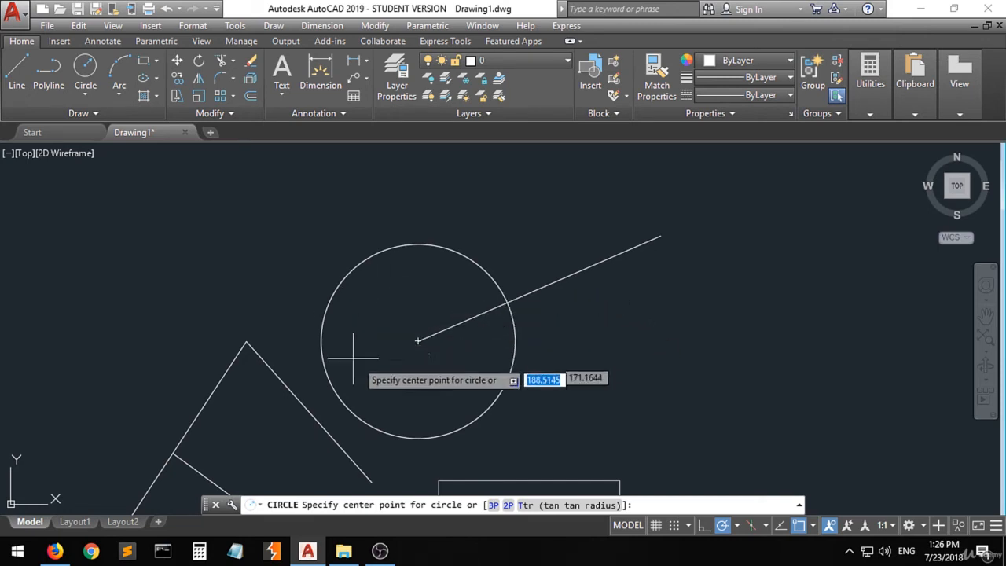
click(417, 342)
click(453, 369)
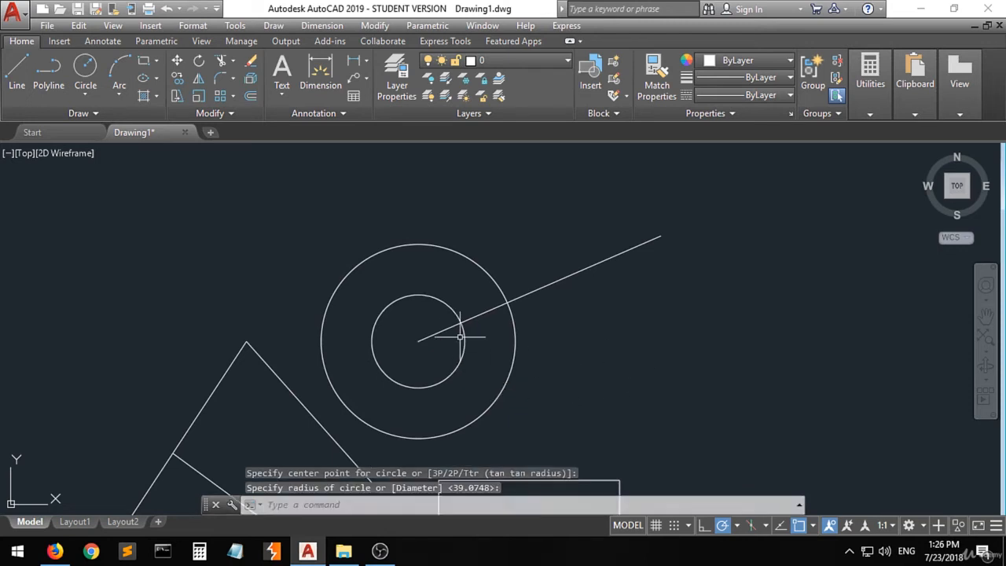
scroll(303, 280, down, 3)
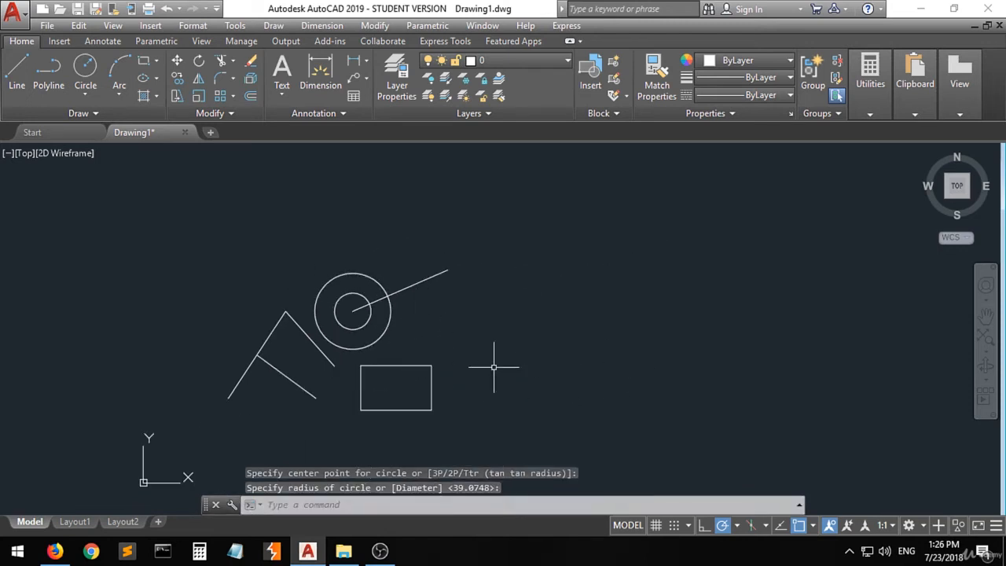
- Enable the Geometric Center object snap and draw a line from the rectangle's geometric center out past its right side
click(813, 525)
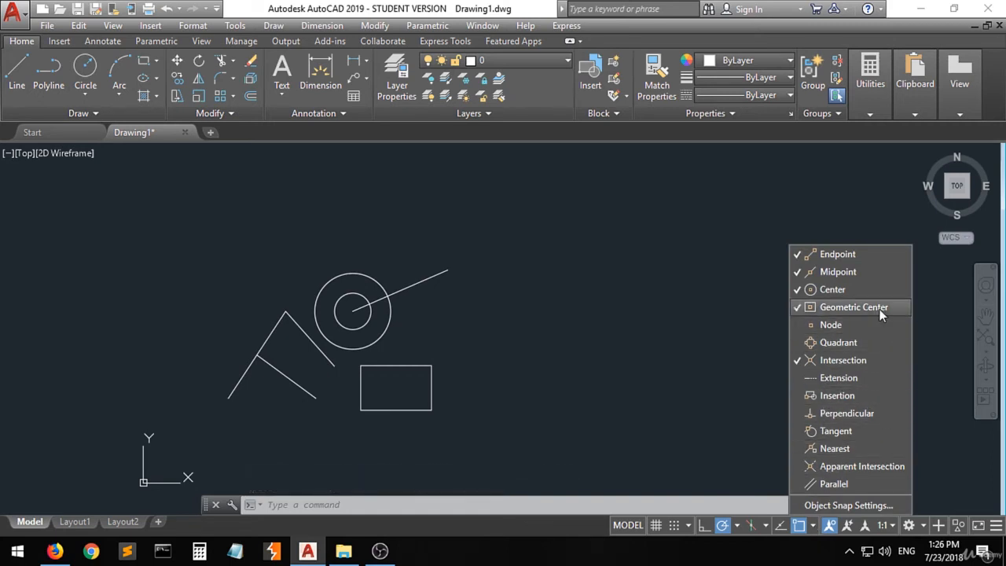
scroll(380, 408, up, 2)
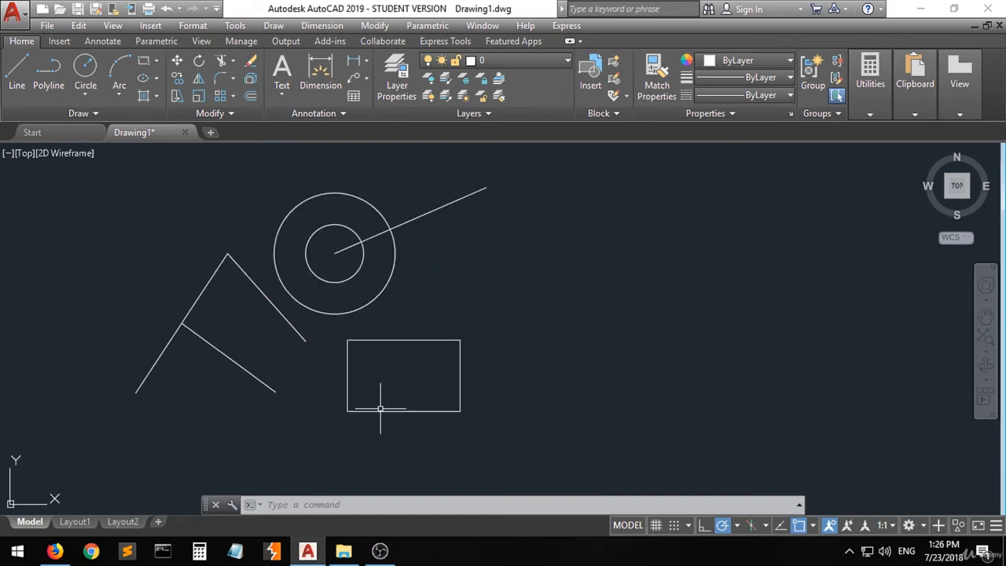
scroll(380, 408, up, 2)
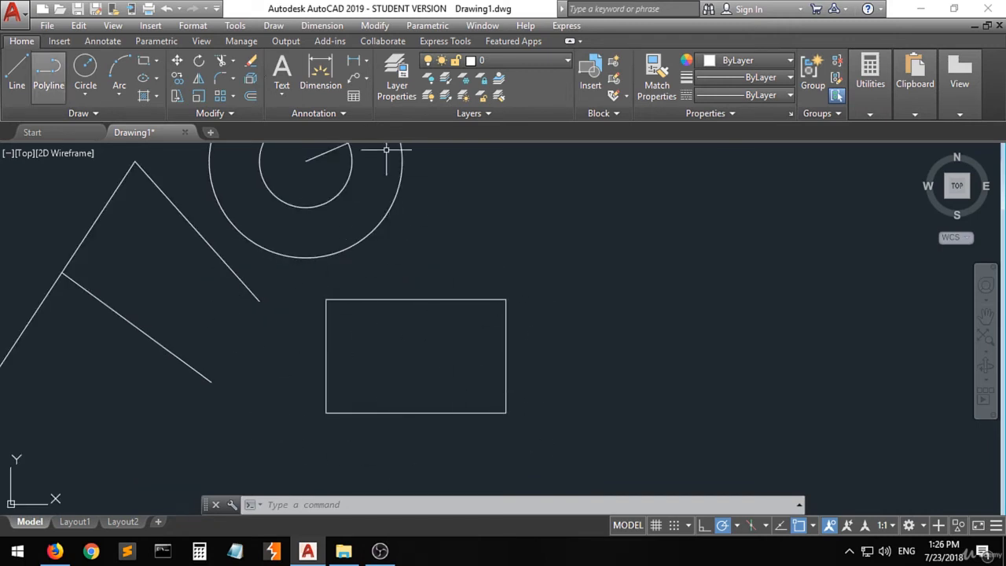
click(17, 74)
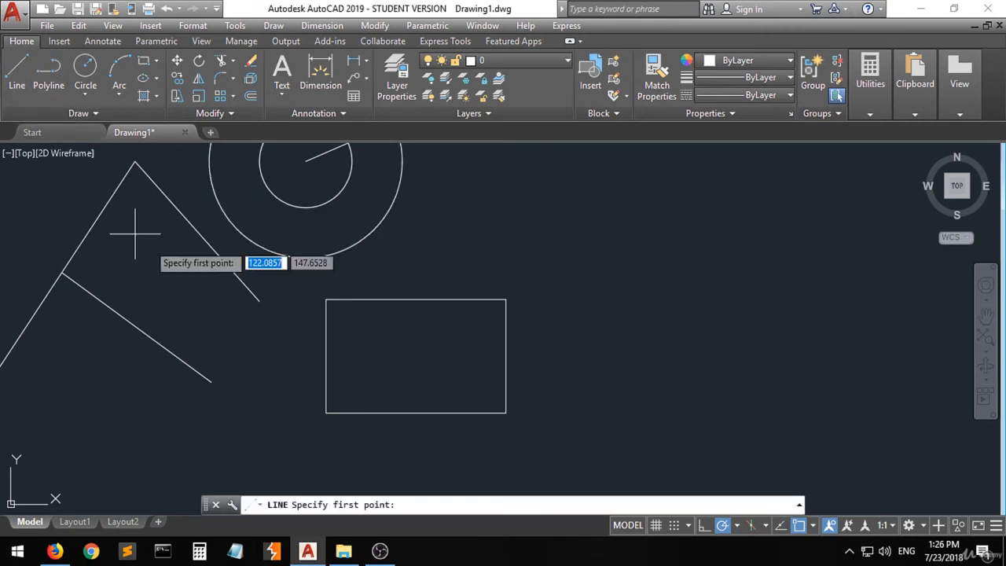
click(417, 356)
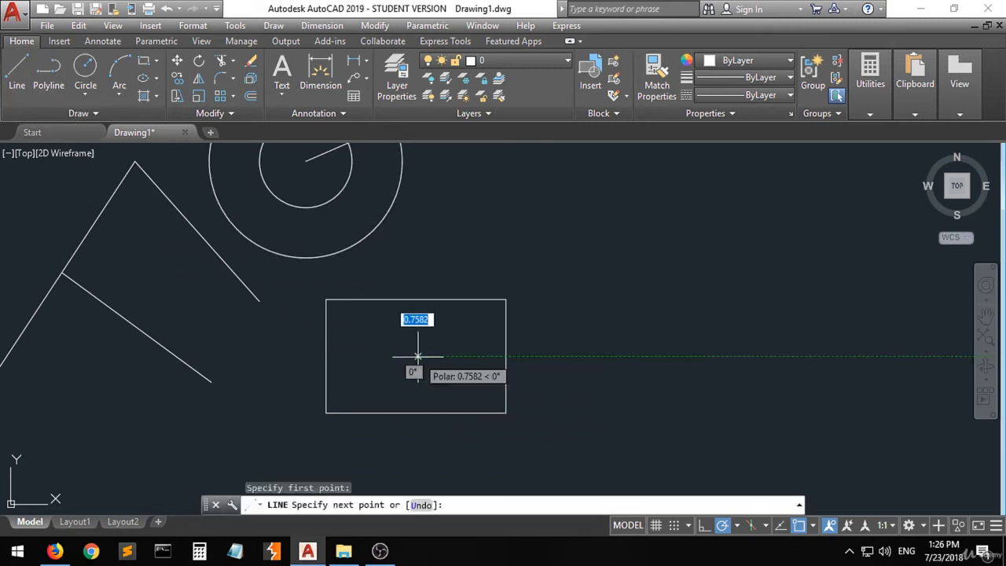
click(633, 285)
key(Return)
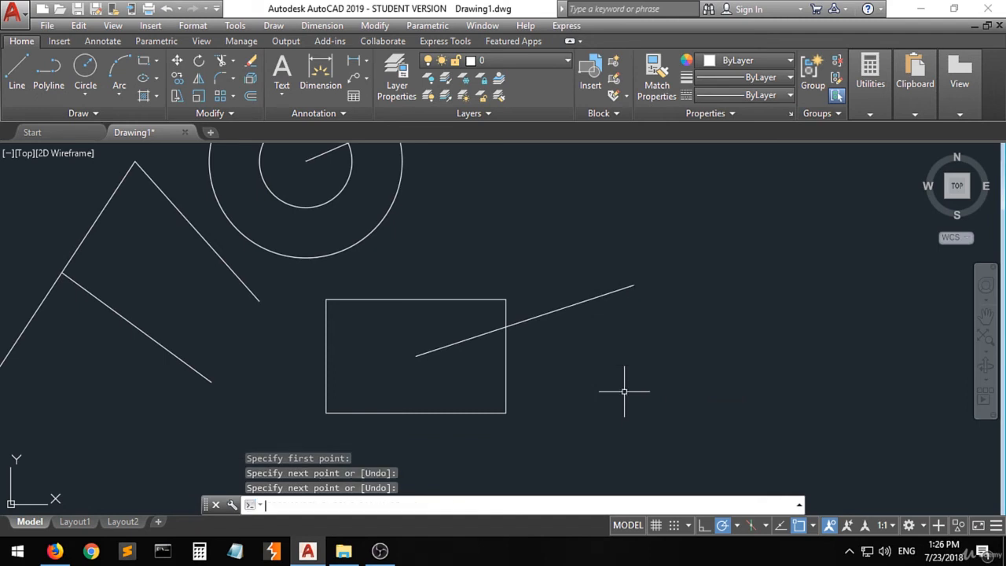
- Draw a circle centered on the rectangle's geometric center that fits inside the rectangle
click(81, 71)
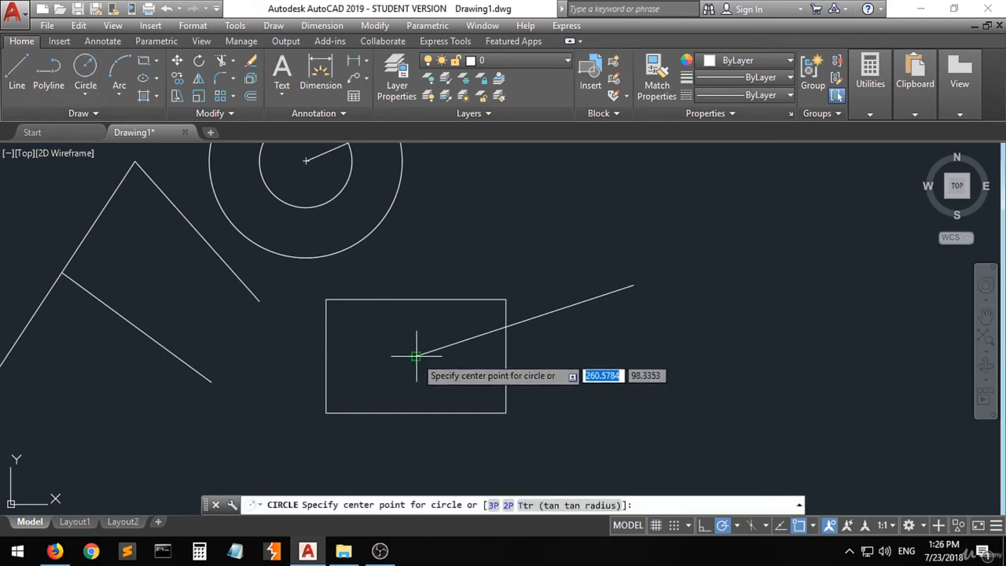
click(416, 355)
click(450, 374)
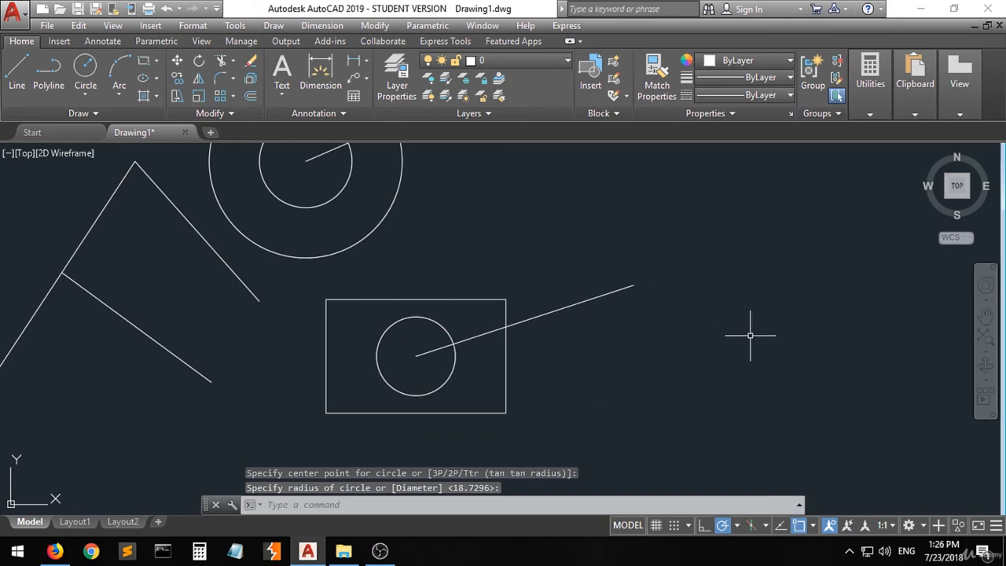
key(Return)
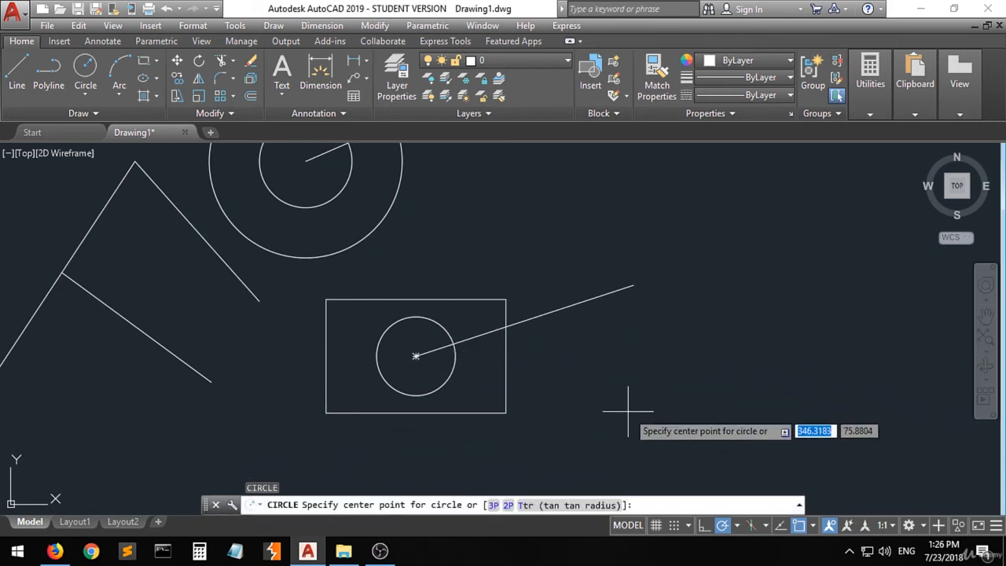
- Exit the Circle command and enable the Quadrant object snap
key(Escape)
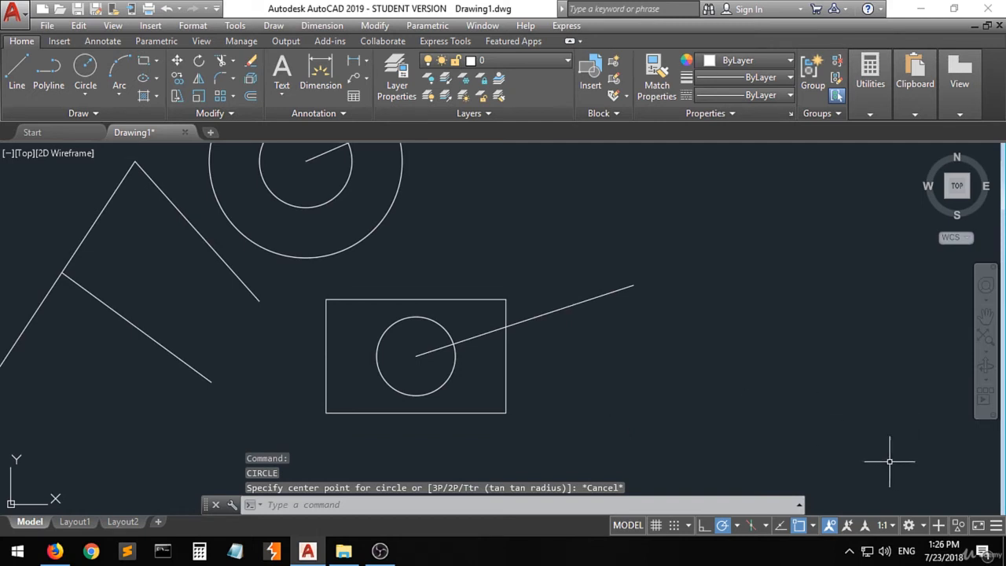
click(813, 526)
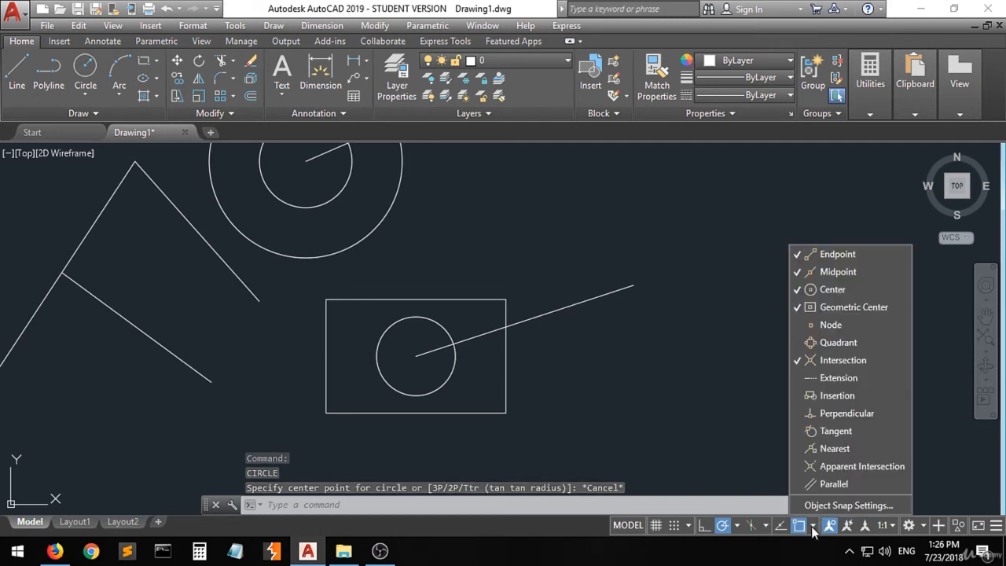
click(834, 342)
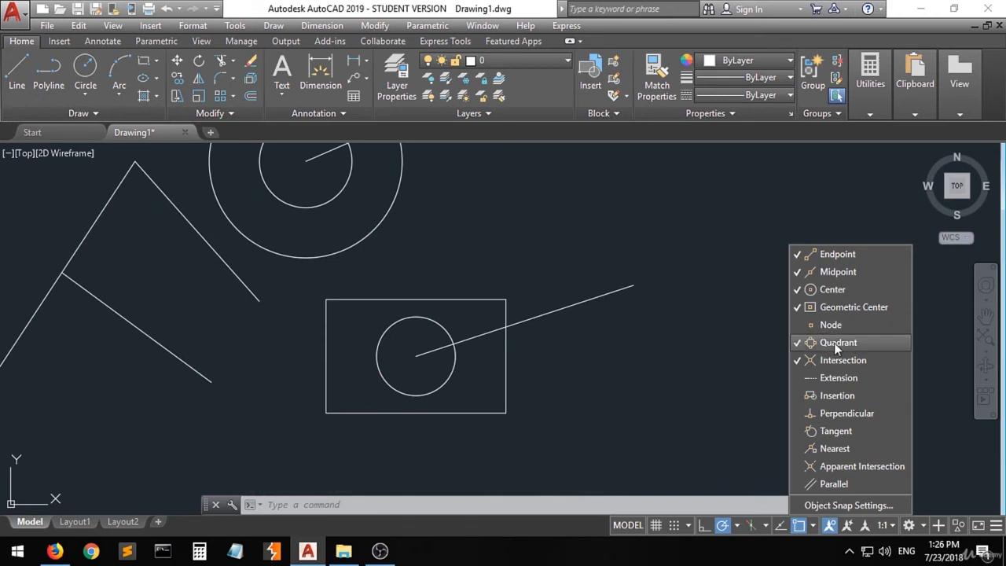
click(676, 396)
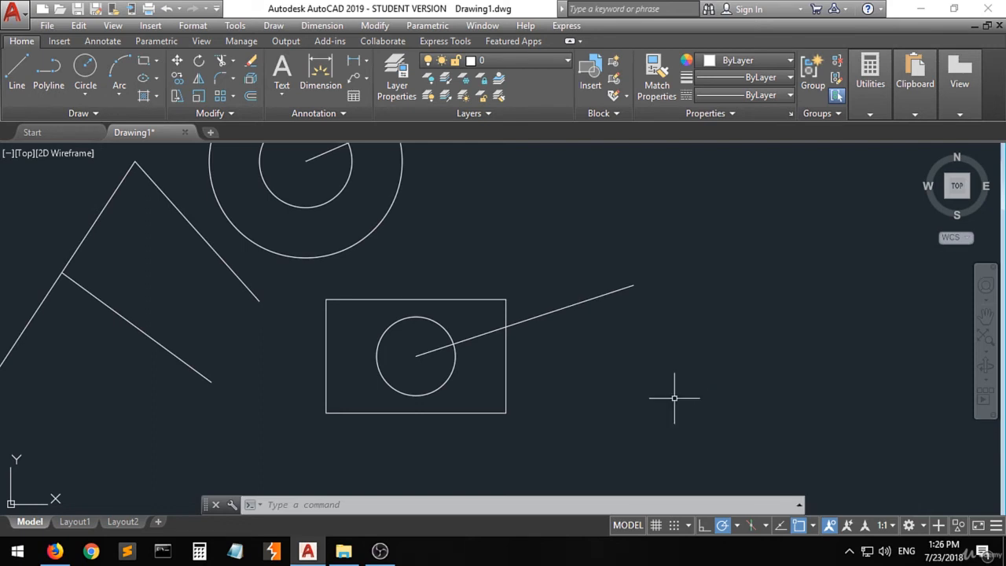
- Draw a short line from the top quadrant of the larger concentric circle, sloping up to the right
scroll(581, 406, down, 3)
scroll(366, 213, up, 3)
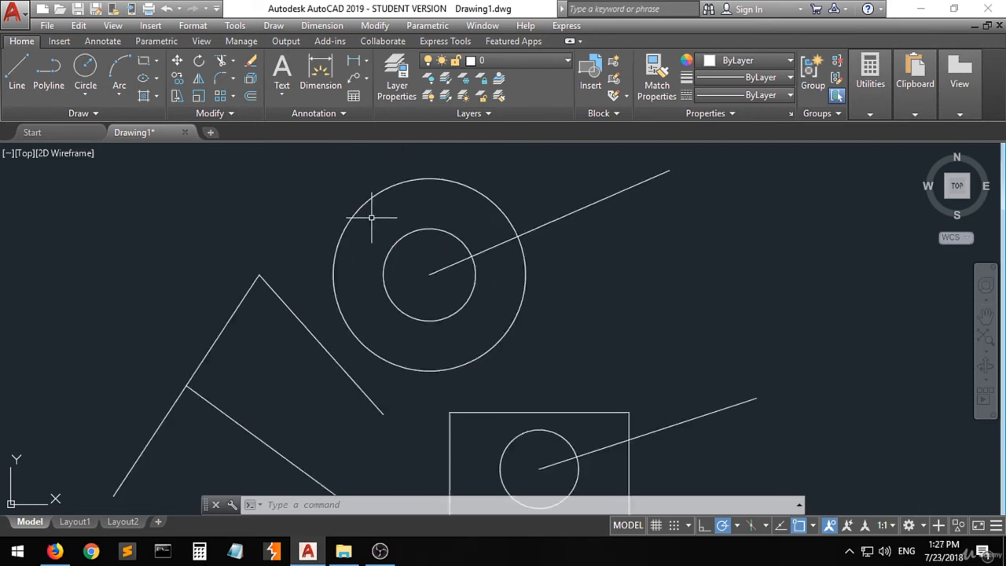
click(16, 74)
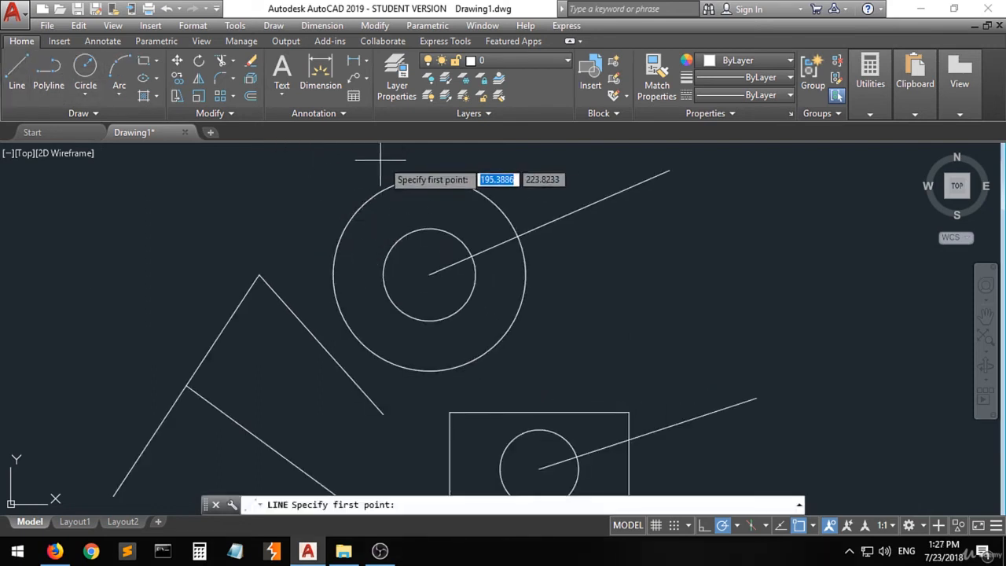
click(429, 180)
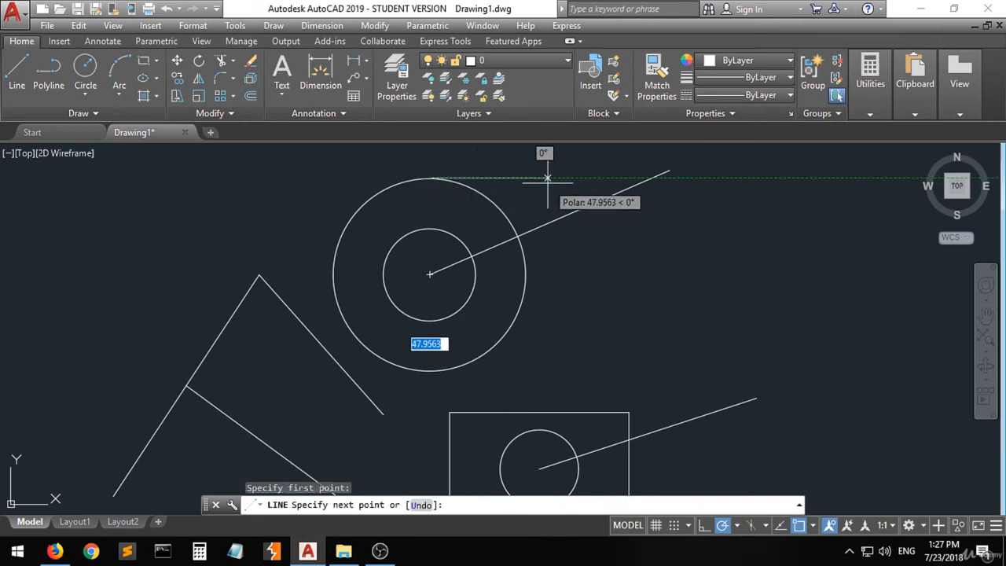
click(472, 160)
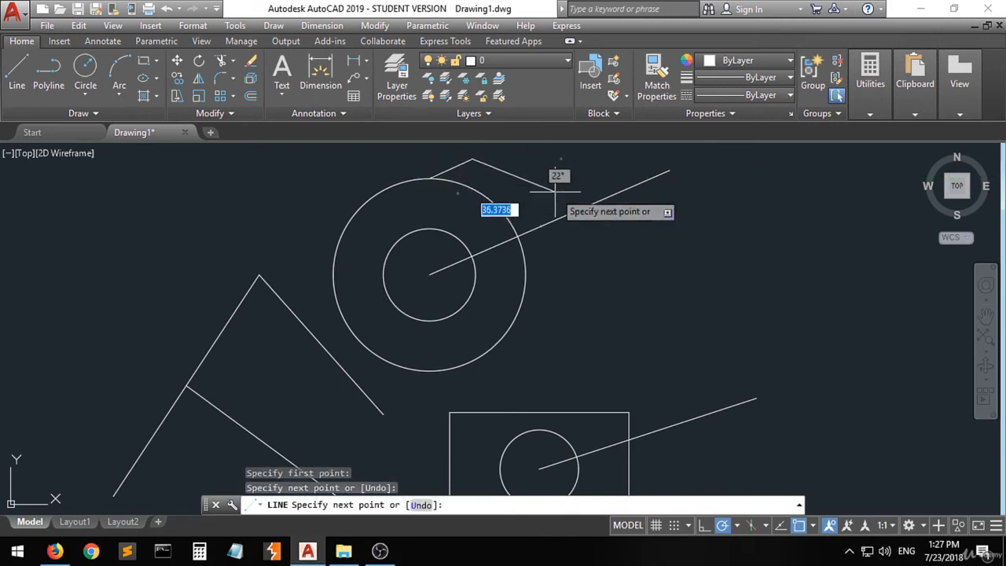
key(Return)
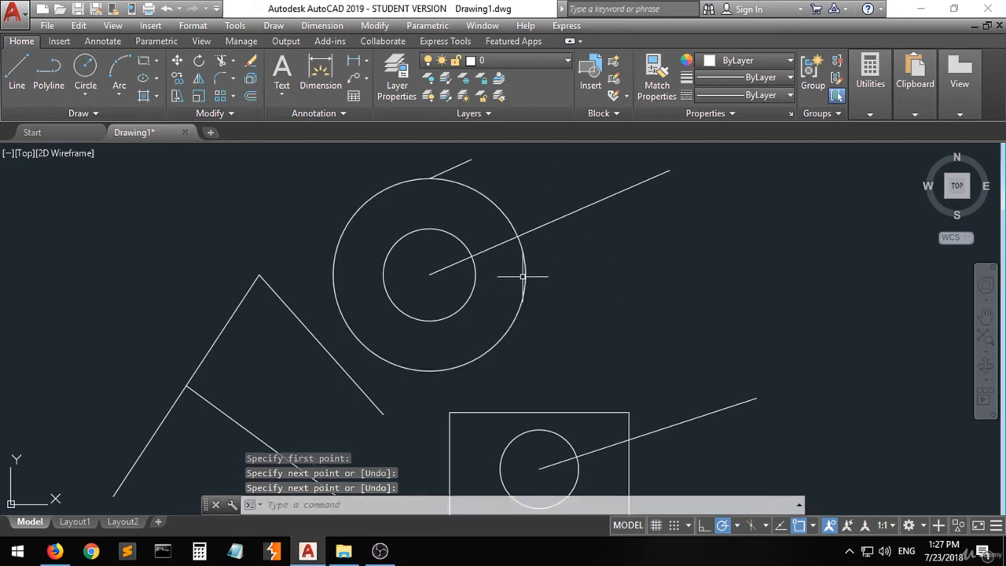
- Draw a line from the intersection of the outer circle and its center line, sloping gently down to the right
click(17, 70)
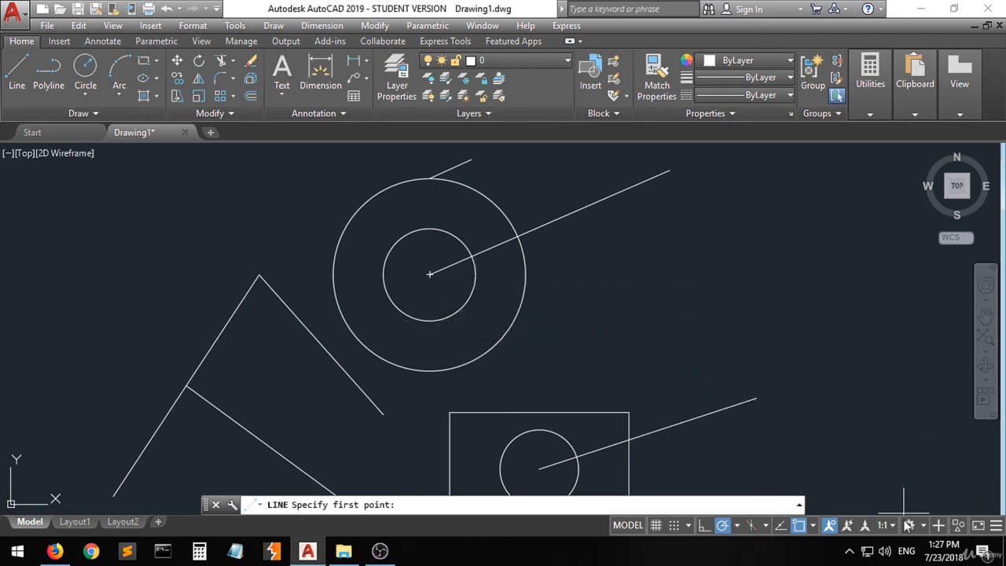
click(811, 525)
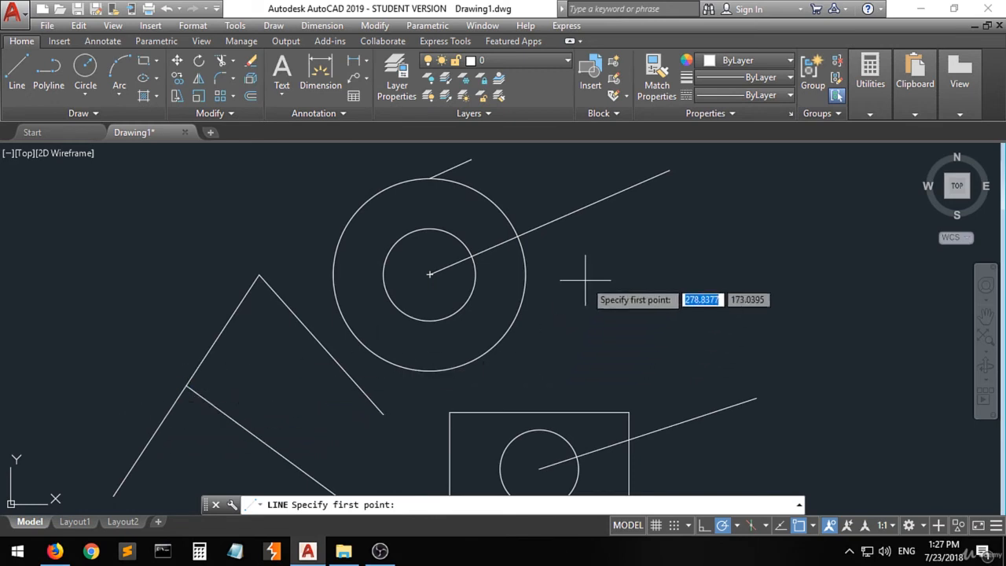
click(517, 235)
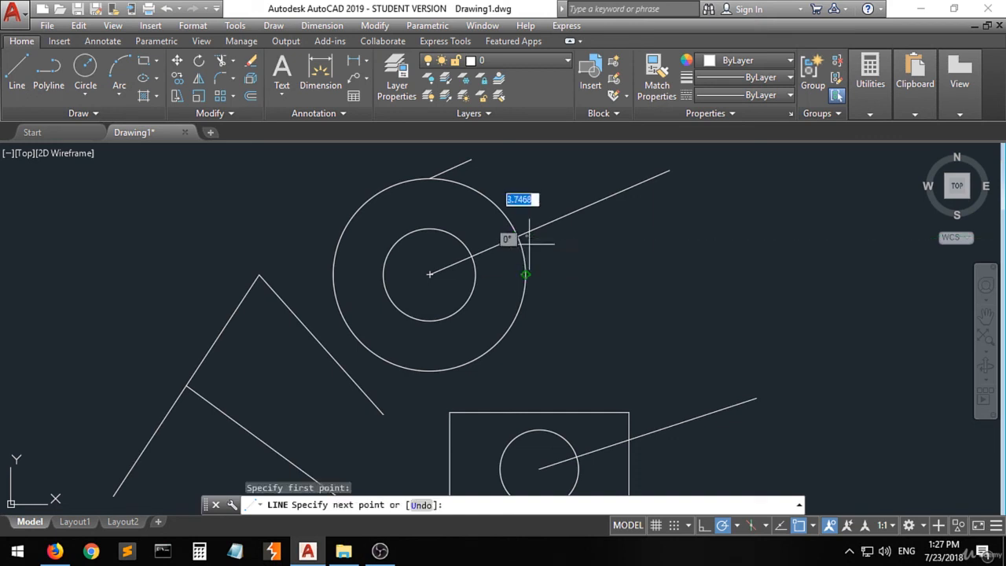
click(721, 283)
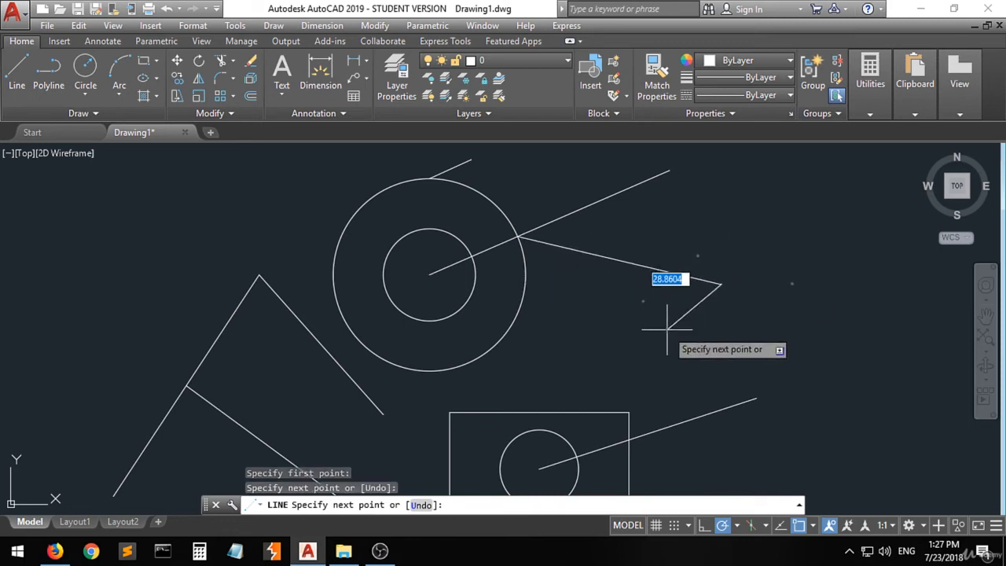
key(Escape)
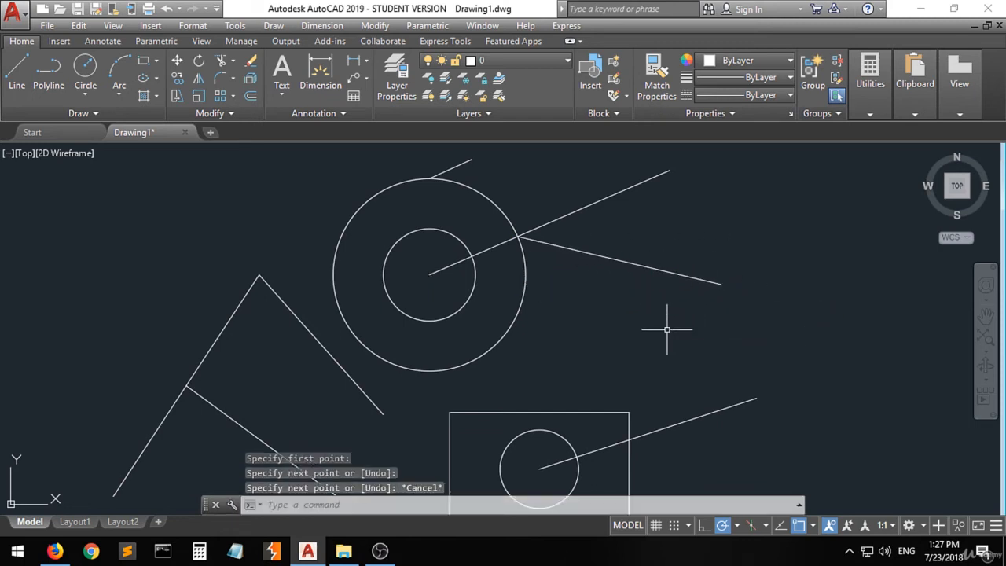
- Enable the Extension object snap and draw a line from the free end of the downward-sloping line, continuing along its extension path
click(812, 526)
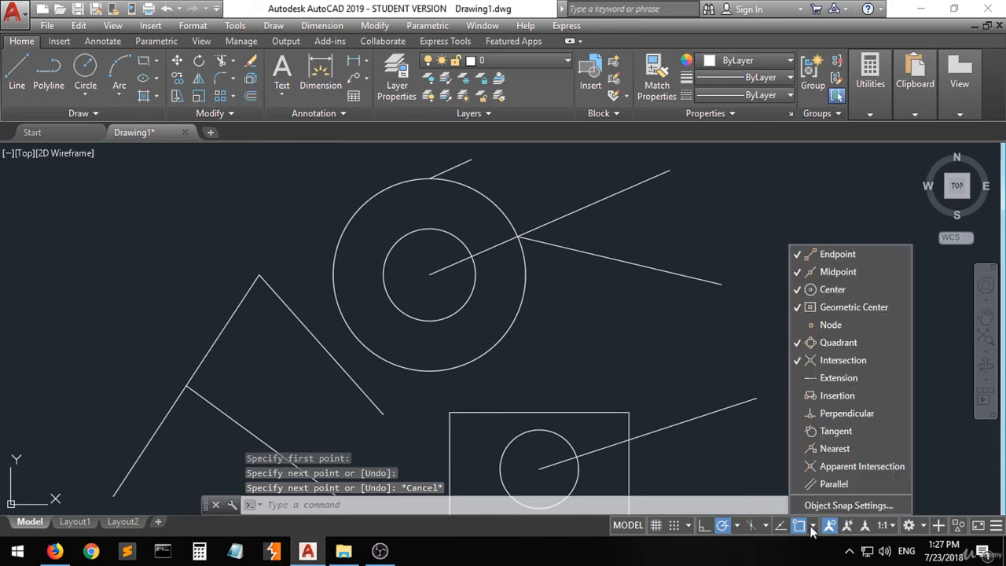
click(853, 379)
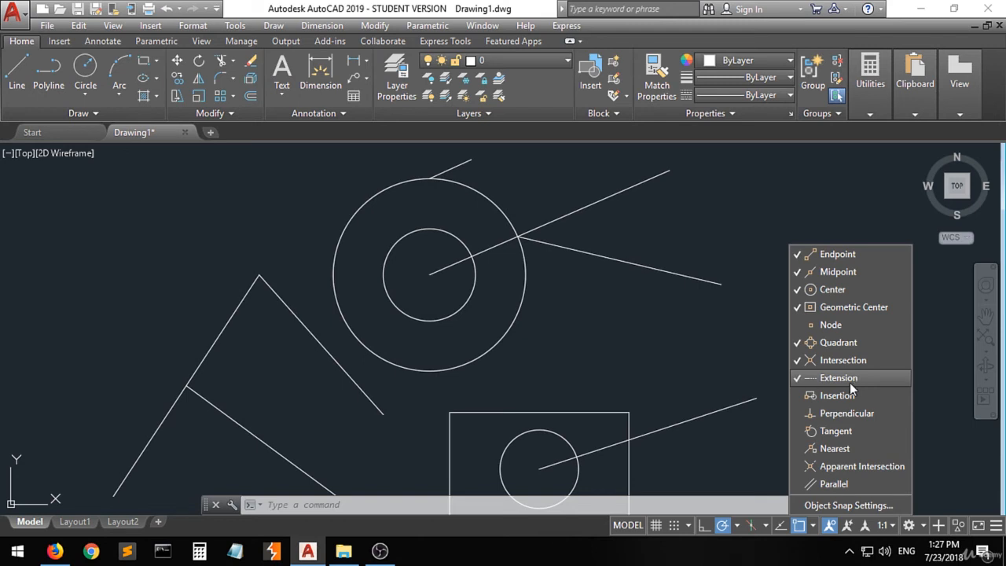
click(705, 383)
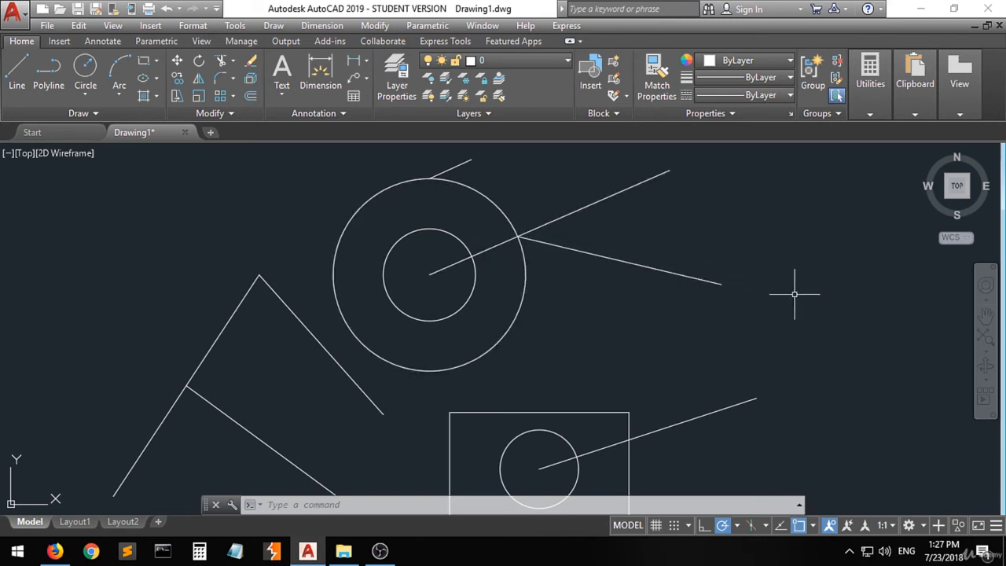
click(17, 75)
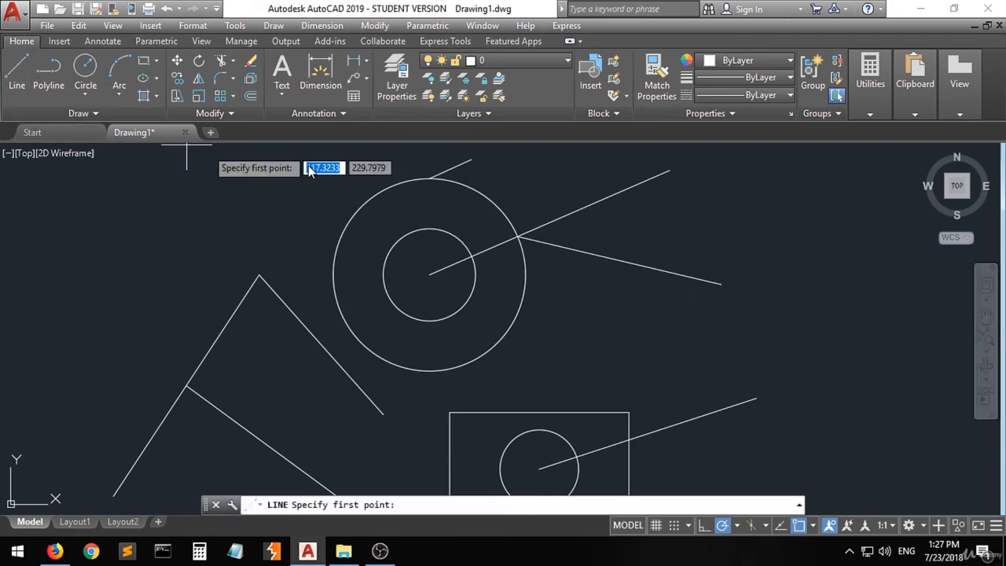
click(721, 283)
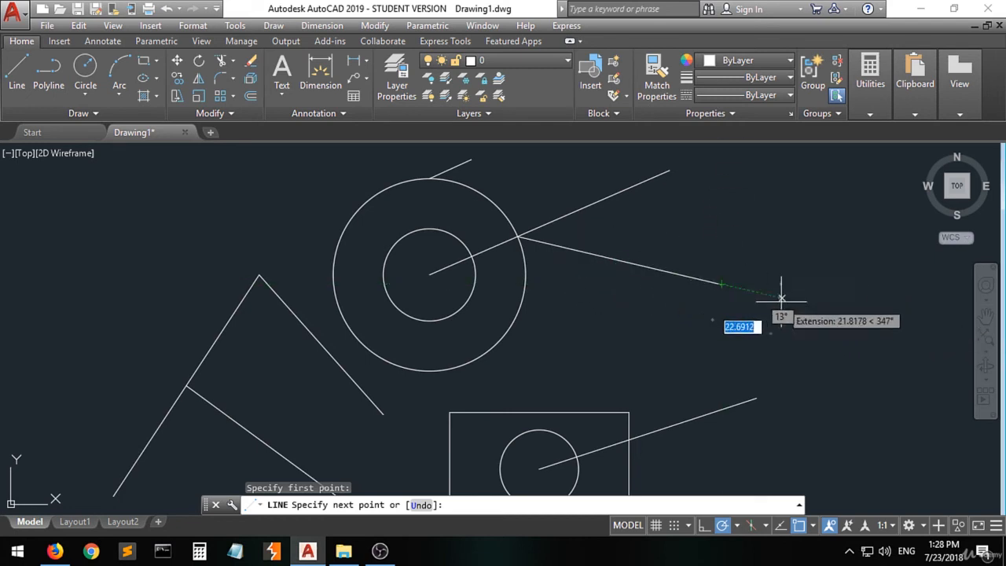
click(908, 327)
key(Return)
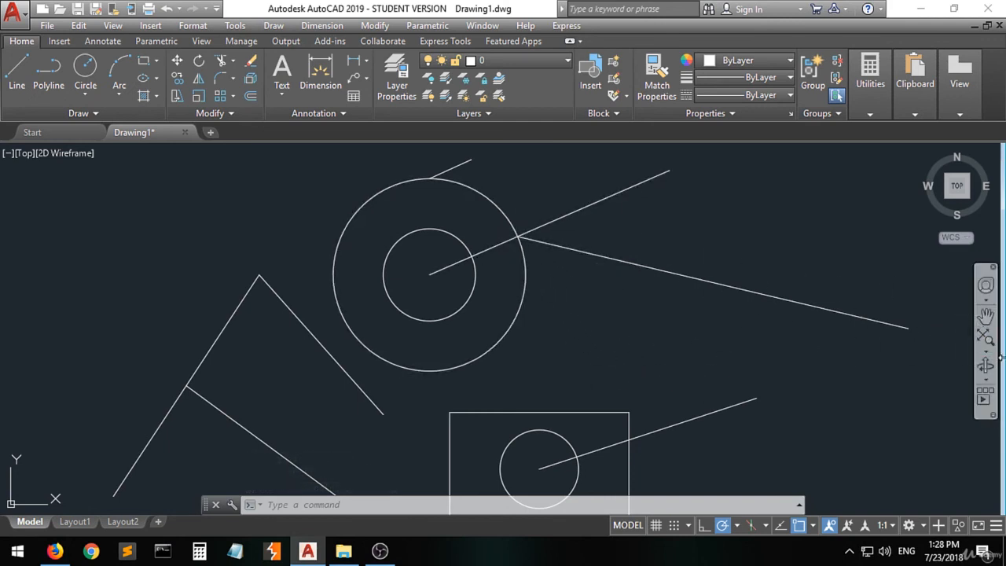
- Disable the Geometric Center and Quadrant object snaps
click(812, 526)
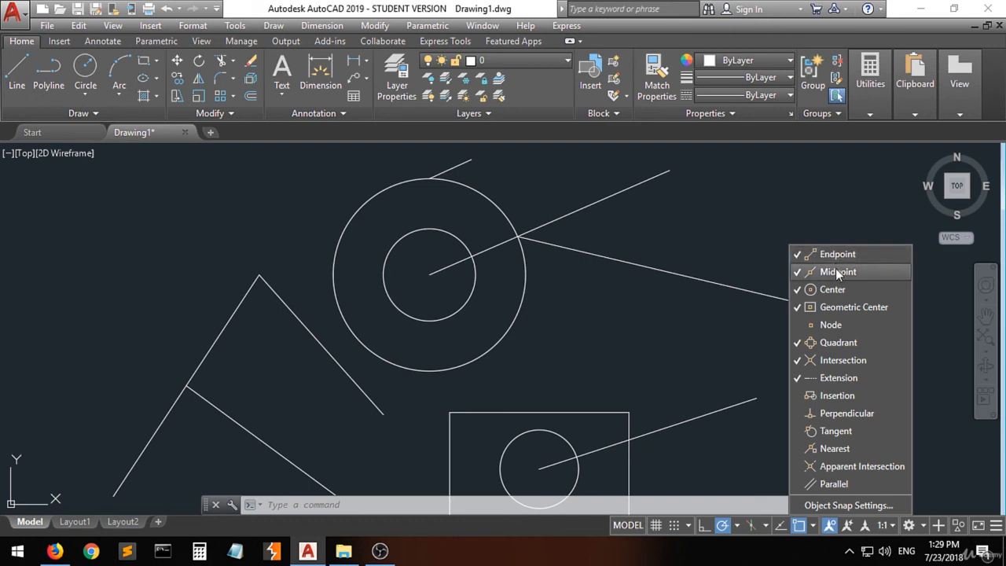
click(834, 308)
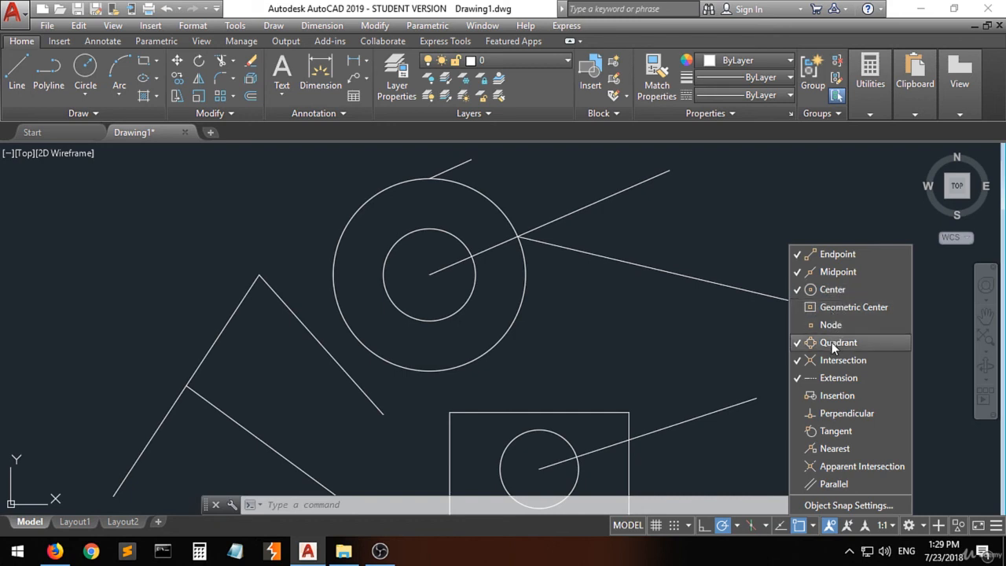
click(831, 342)
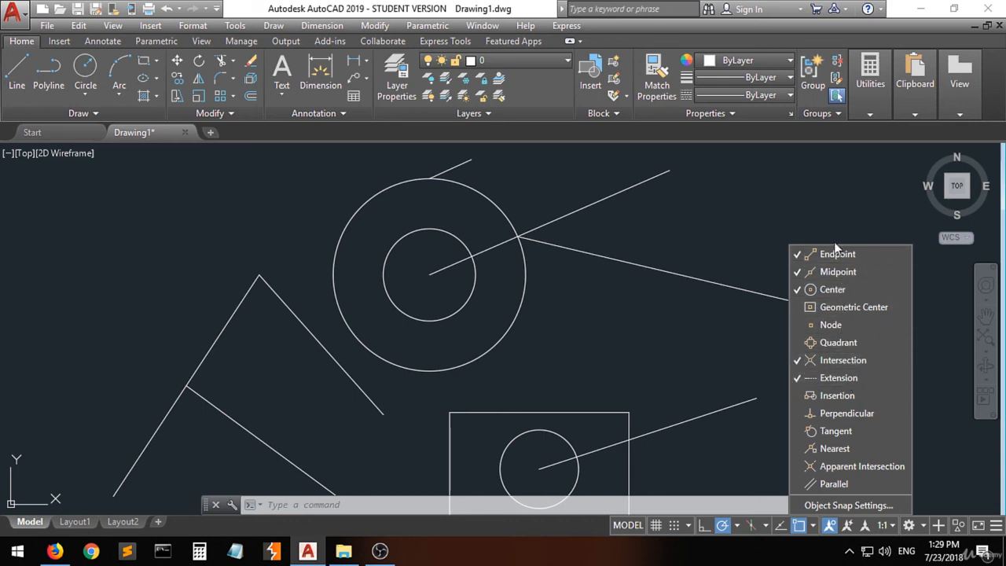
click(813, 532)
scroll(568, 312, down, 2)
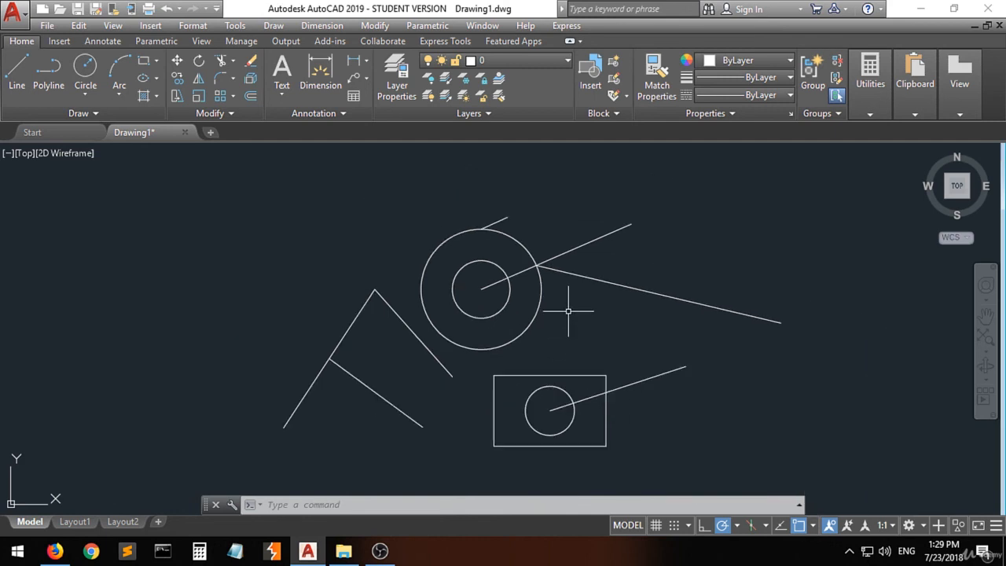